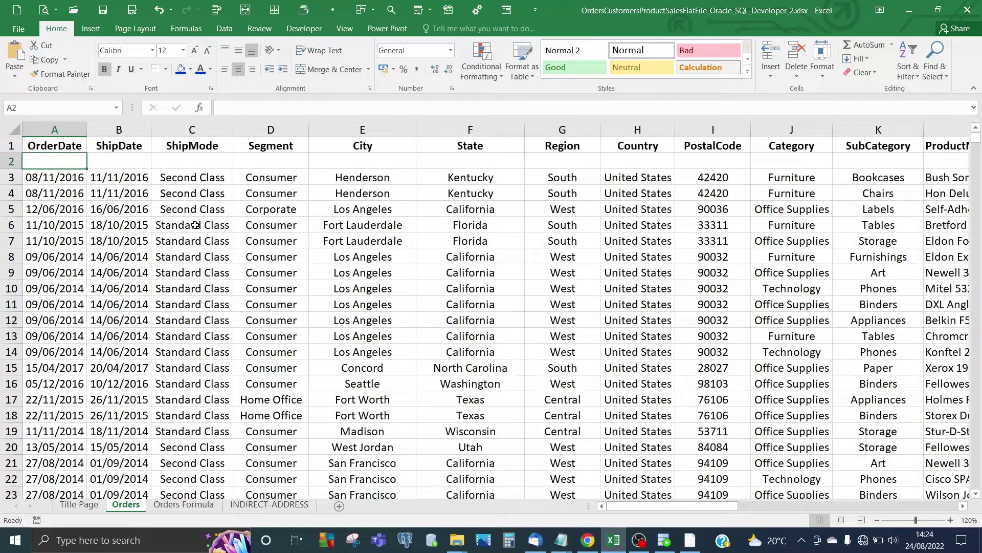
# Paste the copied row of data types from the clipboard history into row 2 beneath the headers, starting at A2.
pyautogui.press('Up')
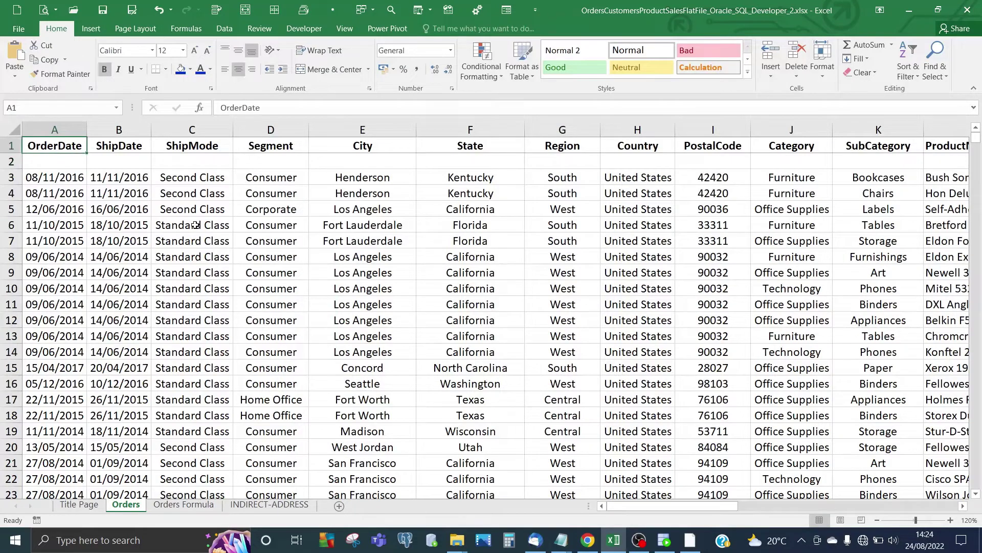
pyautogui.press('Down')
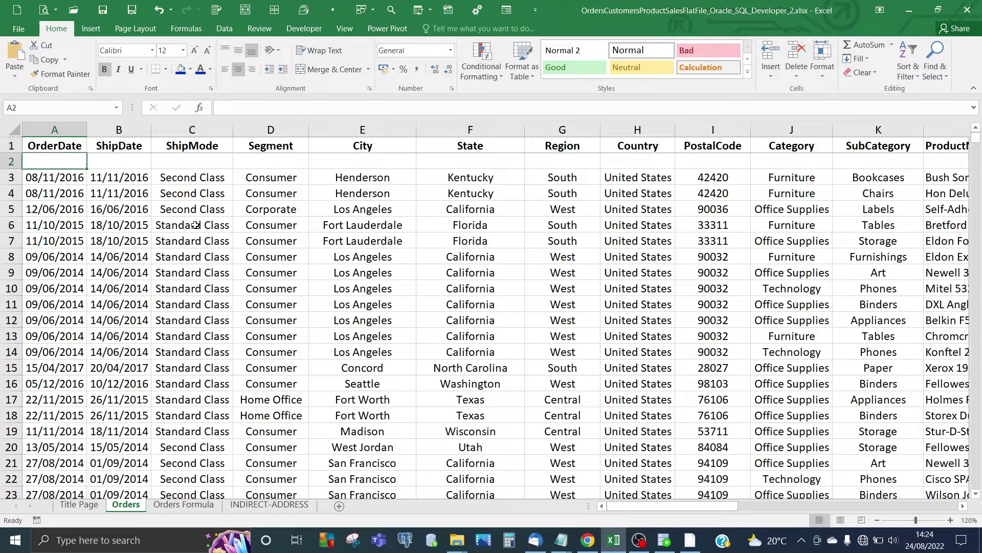
pyautogui.press('Up')
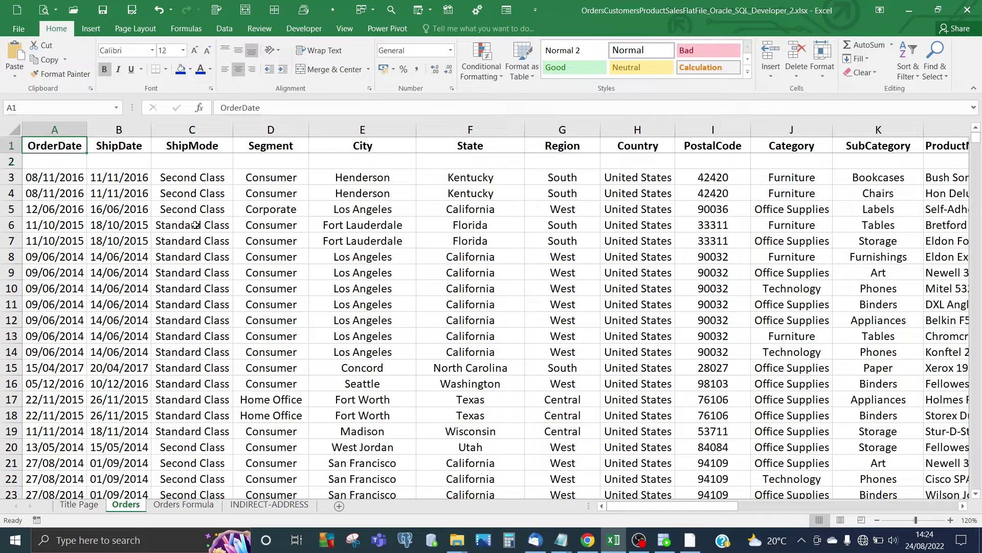
pyautogui.press('Down')
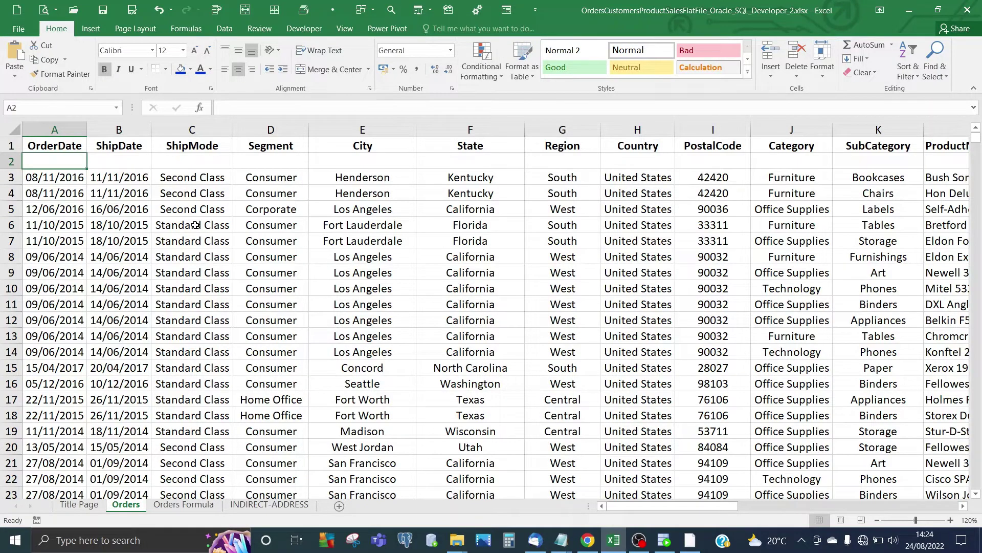
pyautogui.click(92, 91)
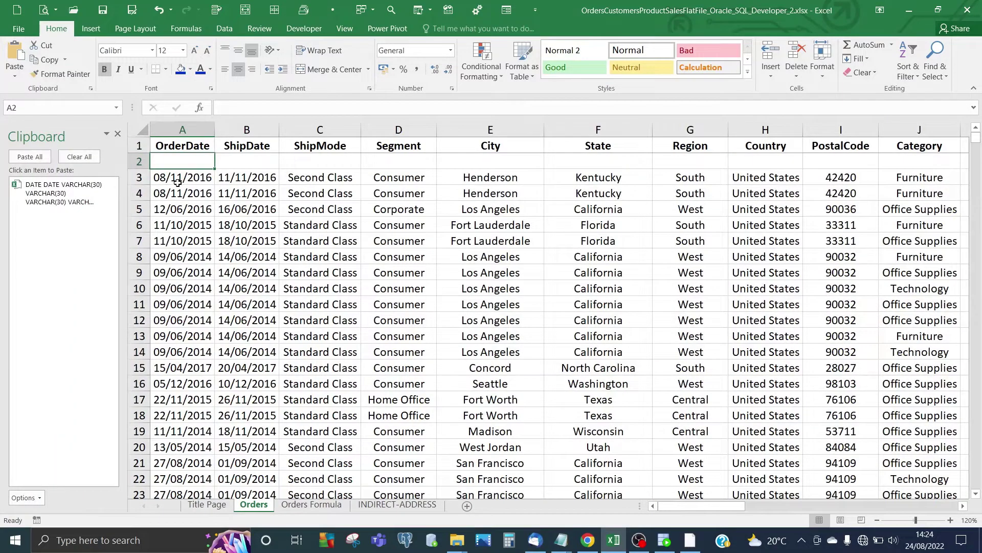
pyautogui.click(70, 195)
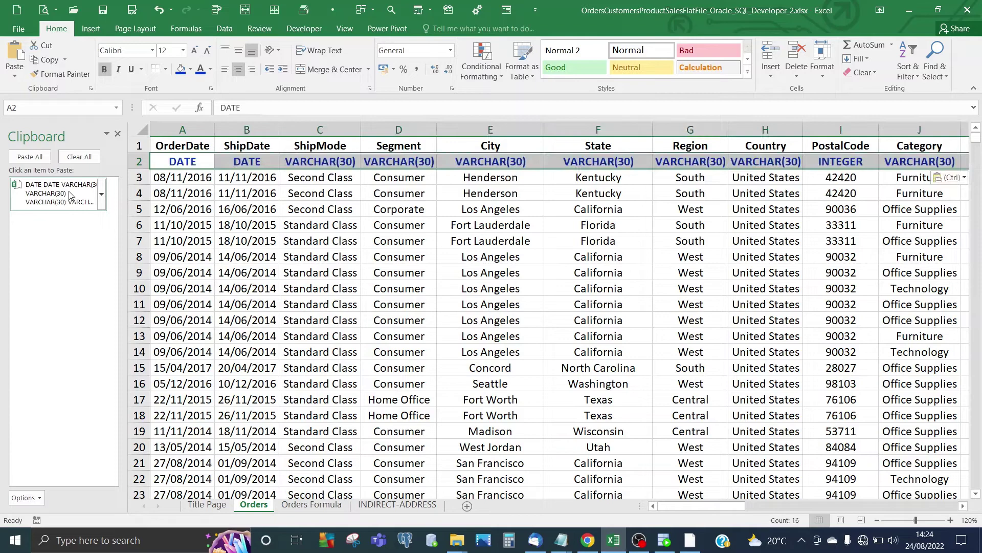
pyautogui.click(118, 134)
# Examine the data types in row 2 for the columns from OrderDate through ProductName.
pyautogui.click(114, 162)
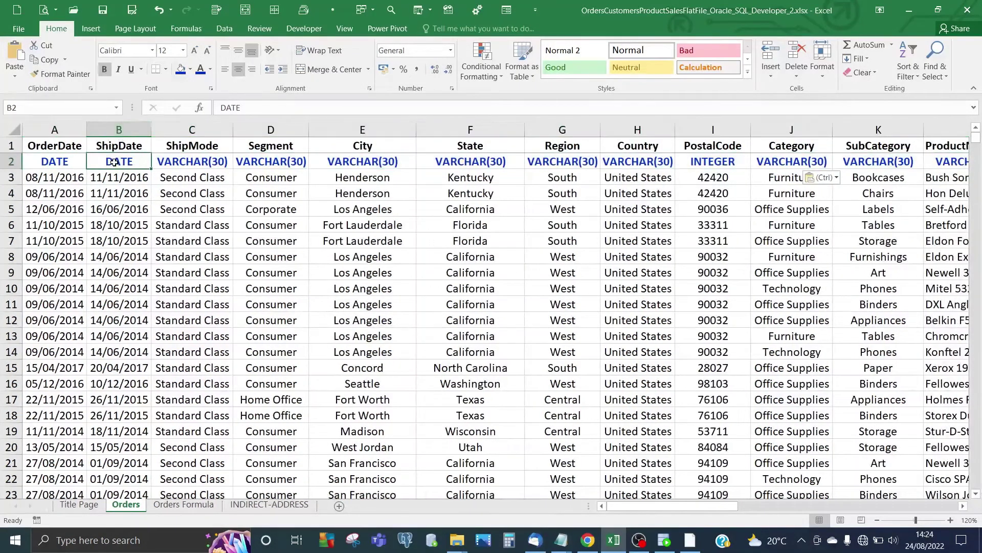
pyautogui.press('Left')
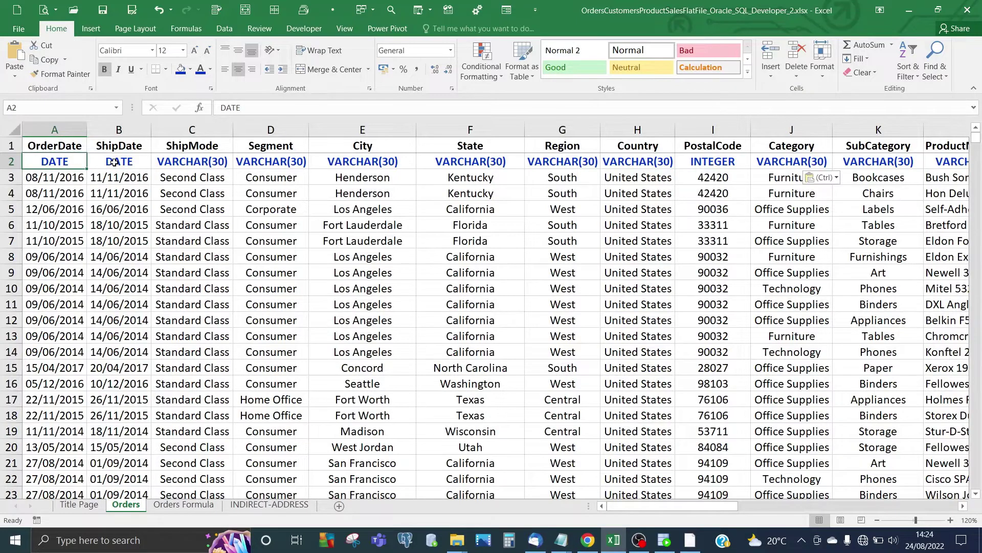
pyautogui.press('Right')
pyautogui.press('Right')
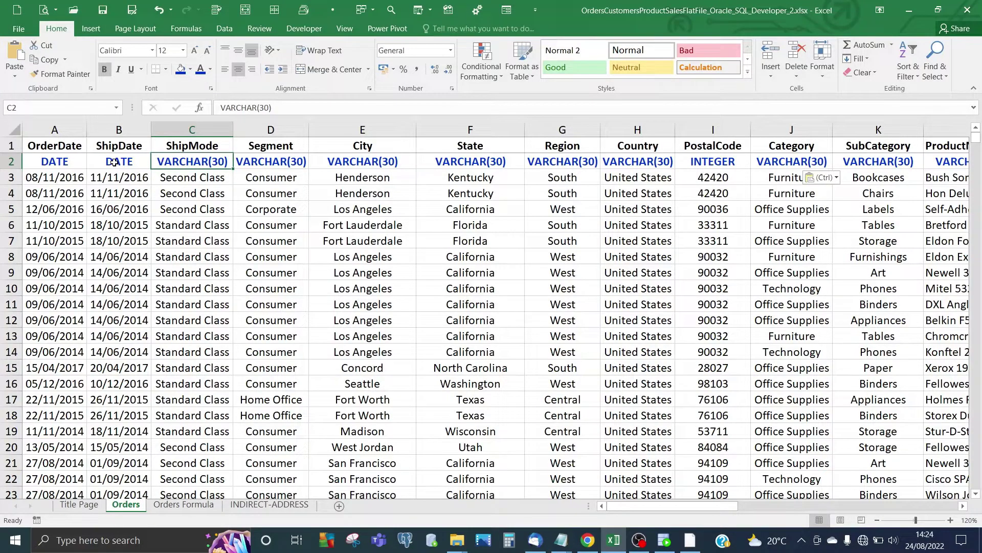
pyautogui.press('Right')
pyautogui.press('Right')
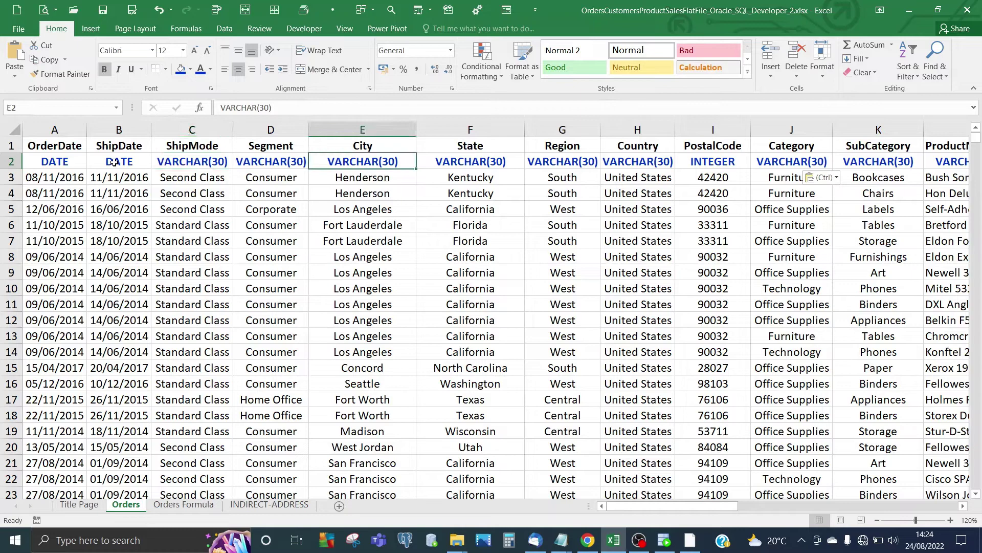
pyautogui.press('Right')
pyautogui.press('Right')
pyautogui.press('Right')
pyautogui.press('Right')
pyautogui.press('Right')
pyautogui.press('Right')
pyautogui.press('Right')
pyautogui.press('Right')
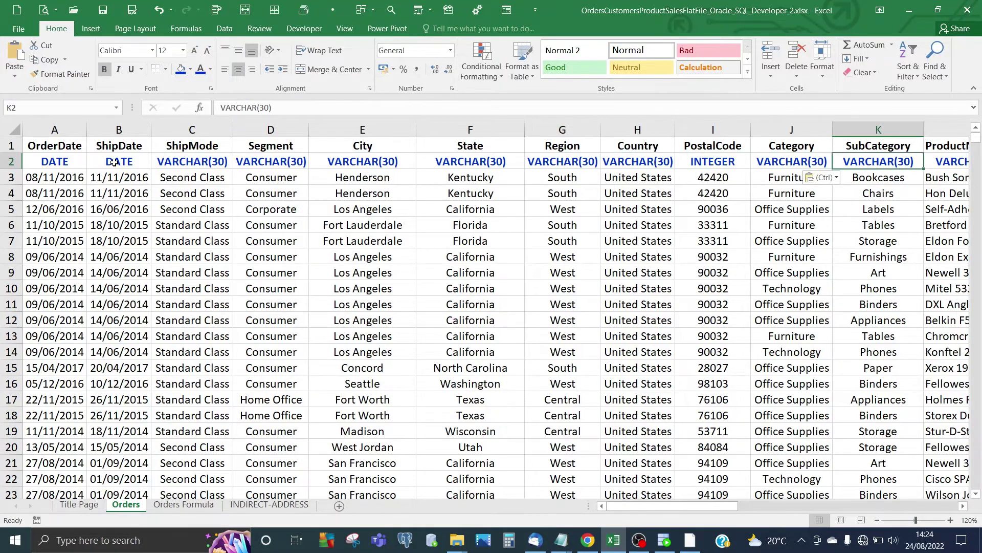
pyautogui.press('Right')
pyautogui.press('Left')
pyautogui.press('Left')
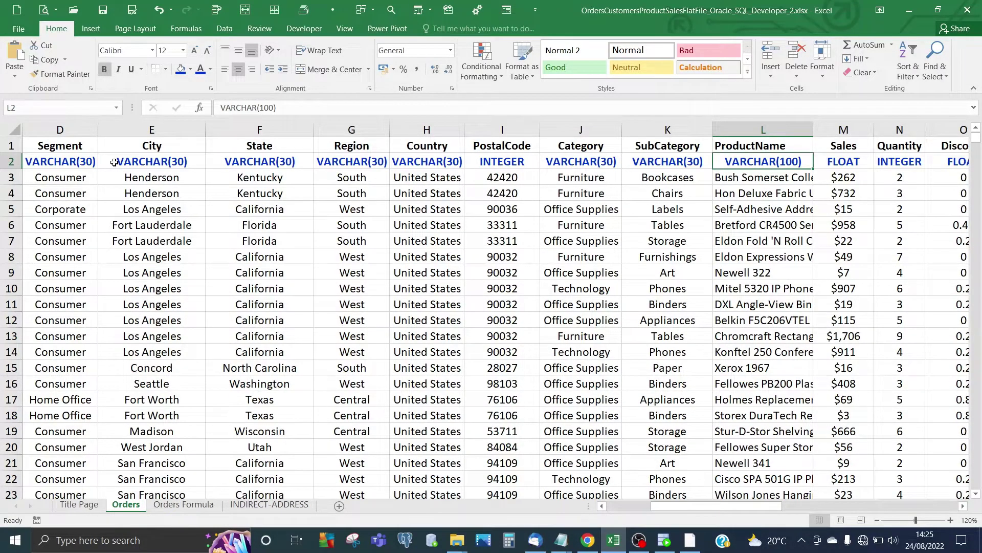
pyautogui.press('Left')
pyautogui.press('Left')
pyautogui.press('Left')
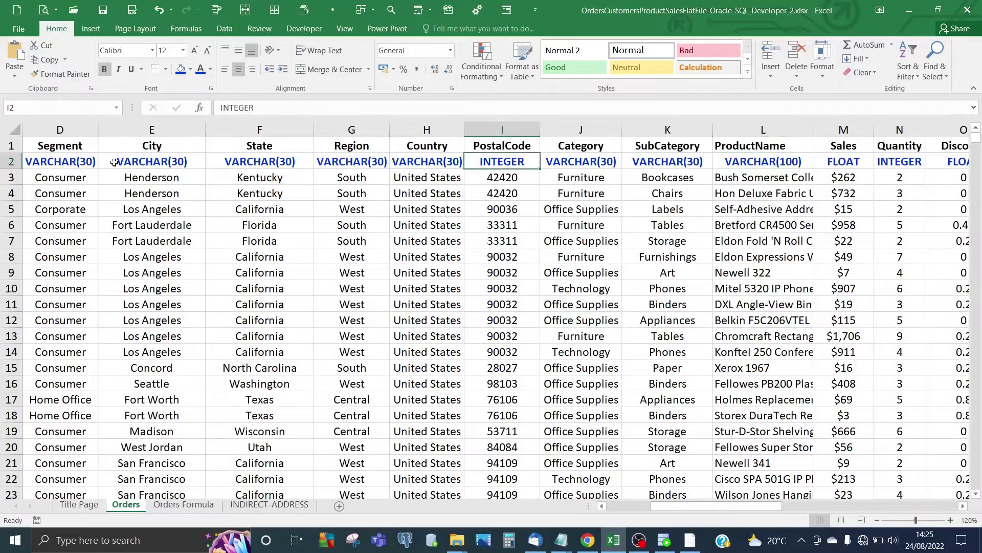
pyautogui.press('Right')
pyautogui.press('Right')
pyautogui.press('Right')
pyautogui.press('Right')
pyautogui.press('Right')
pyautogui.press('Right')
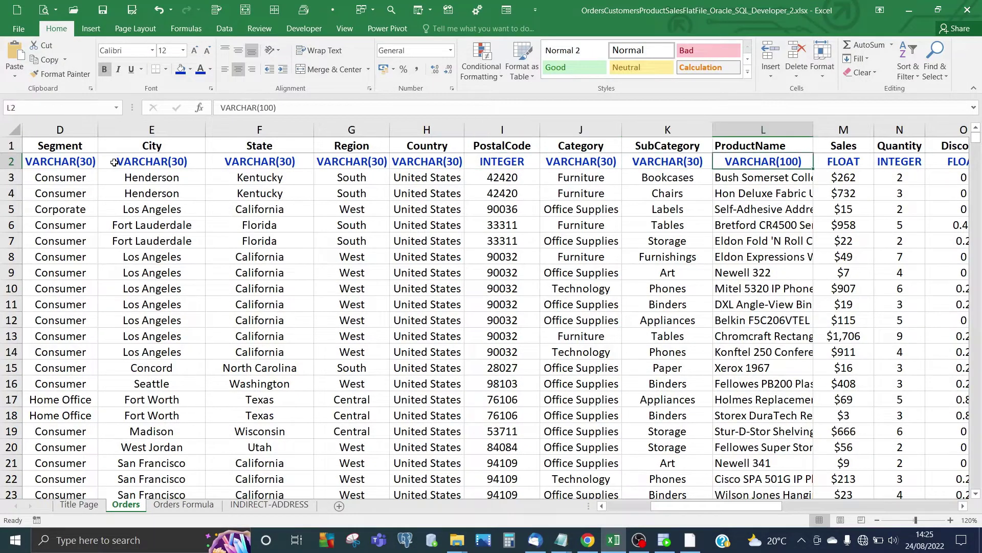
# Examine the data types in row 2 for the Sales, Quantity, Discount and Profit columns.
pyautogui.press('Left')
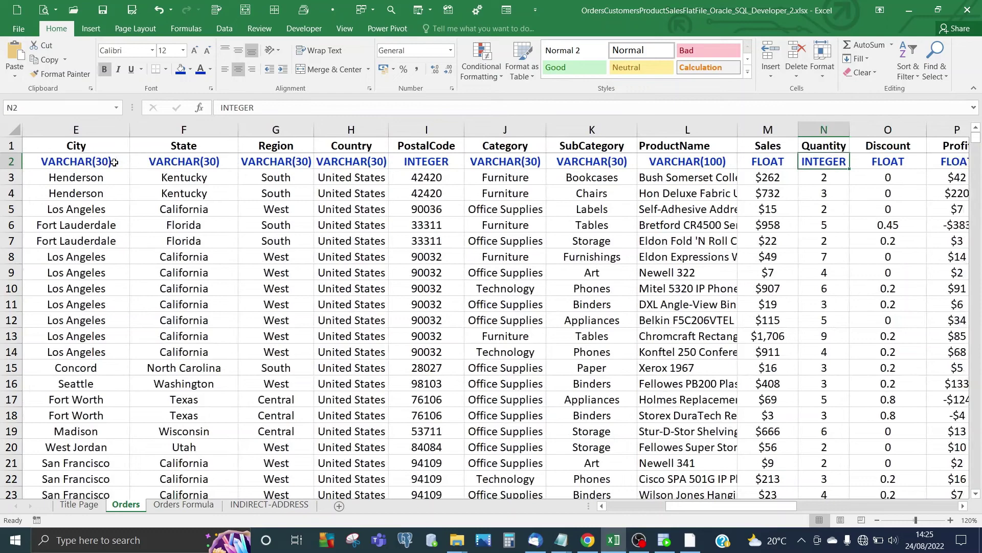
pyautogui.press('Left')
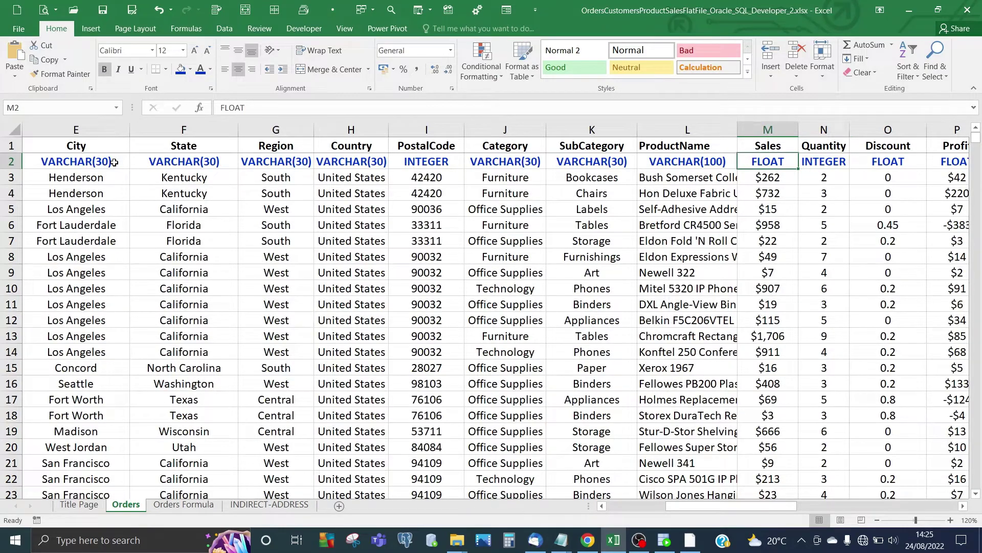
pyautogui.press('Right')
pyautogui.press('Right')
pyautogui.press('Right')
pyautogui.press('Right')
pyautogui.press('Left')
pyautogui.press('Left')
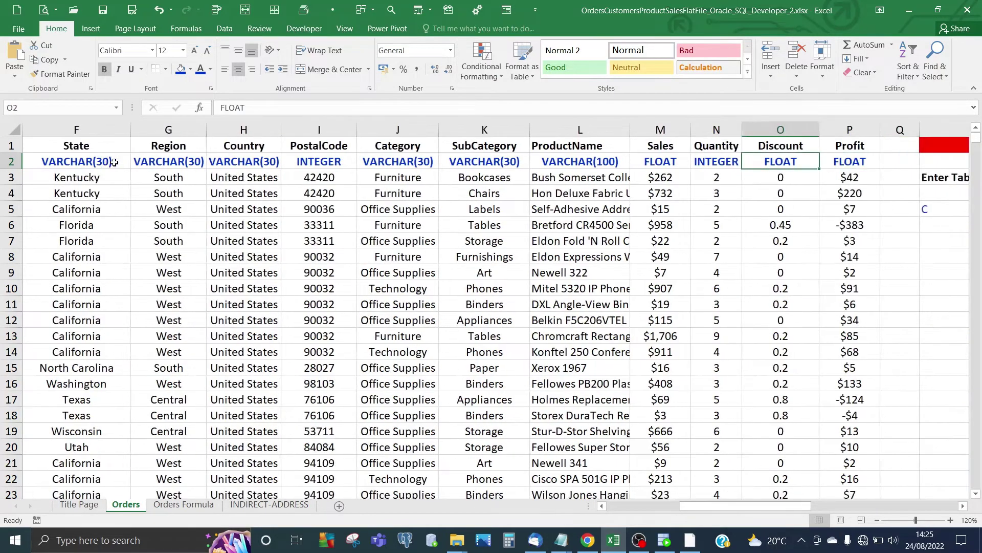
pyautogui.press('Left')
pyautogui.press('Left')
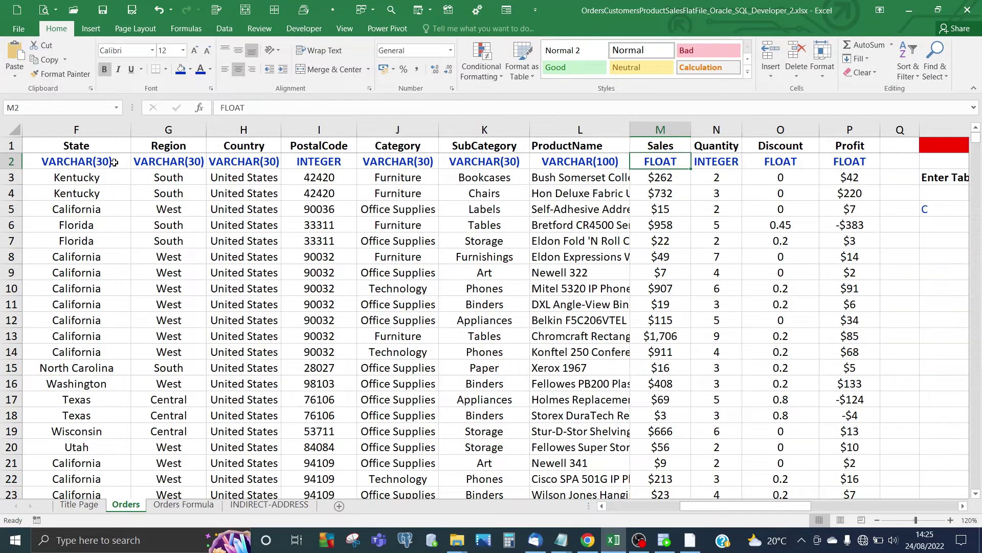
pyautogui.press('Right')
pyautogui.press('Right')
pyautogui.press('Left')
pyautogui.press('Right')
pyautogui.press('Right')
pyautogui.press('Right')
pyautogui.press('Right')
pyautogui.press('Right')
pyautogui.press('Right')
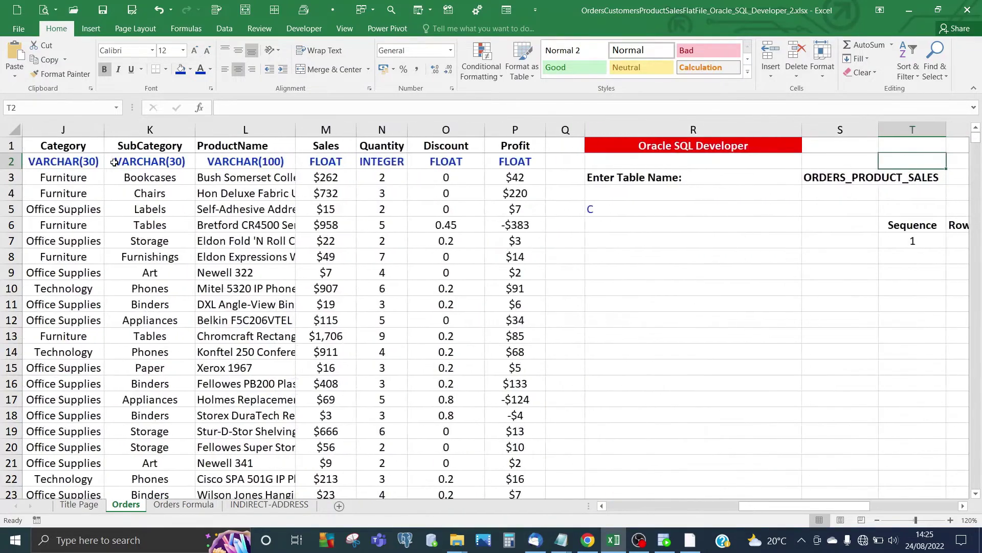
# Enter the formula ="CREATE TABLE " & S3 in cell R5 to build the statement's first line from the table name.
pyautogui.press('Left')
pyautogui.press('Left')
pyautogui.press('Down')
pyautogui.press('Right')
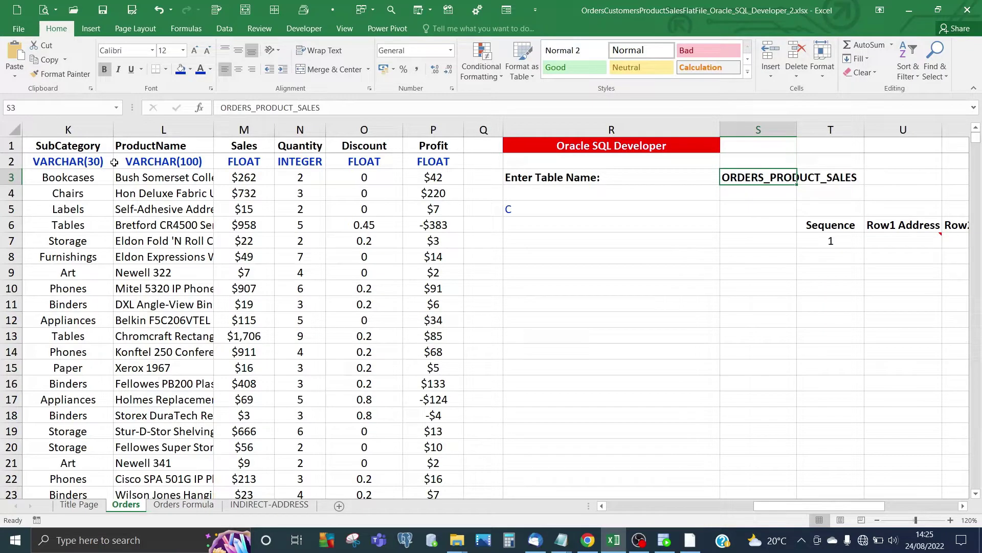
pyautogui.press('Left')
pyautogui.press('Left')
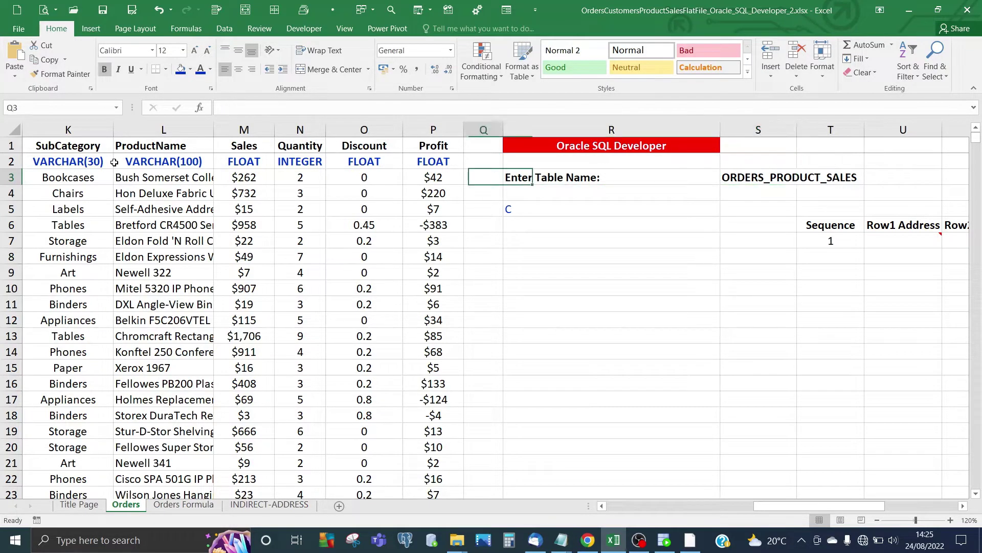
pyautogui.press('Down')
pyautogui.press('Down')
pyautogui.press('Right')
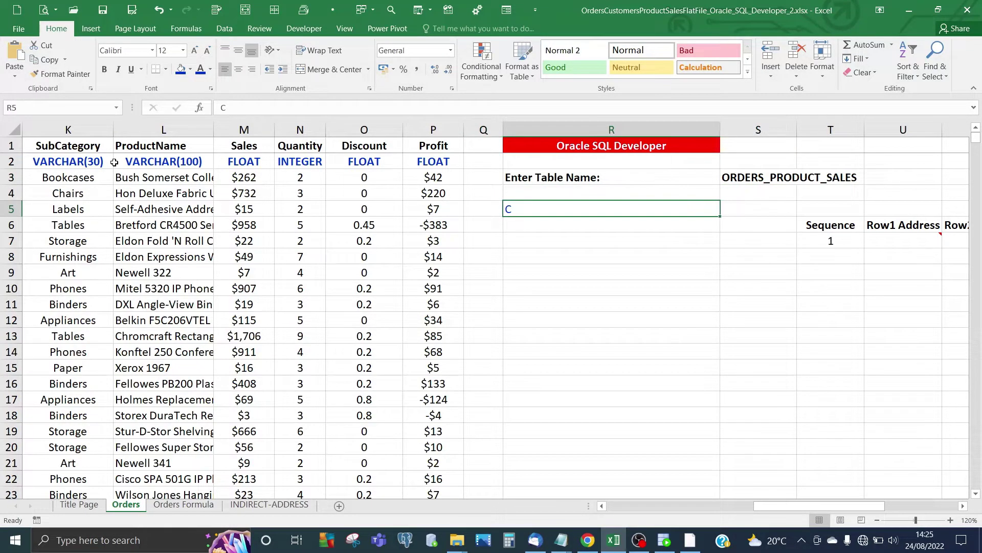
pyautogui.write('="')
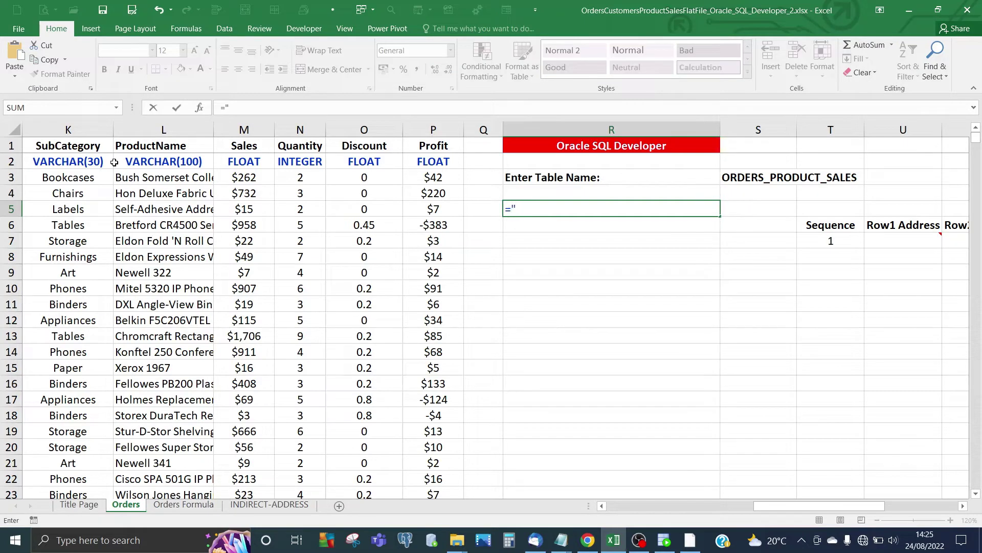
pyautogui.write('CREATE TABLE "')
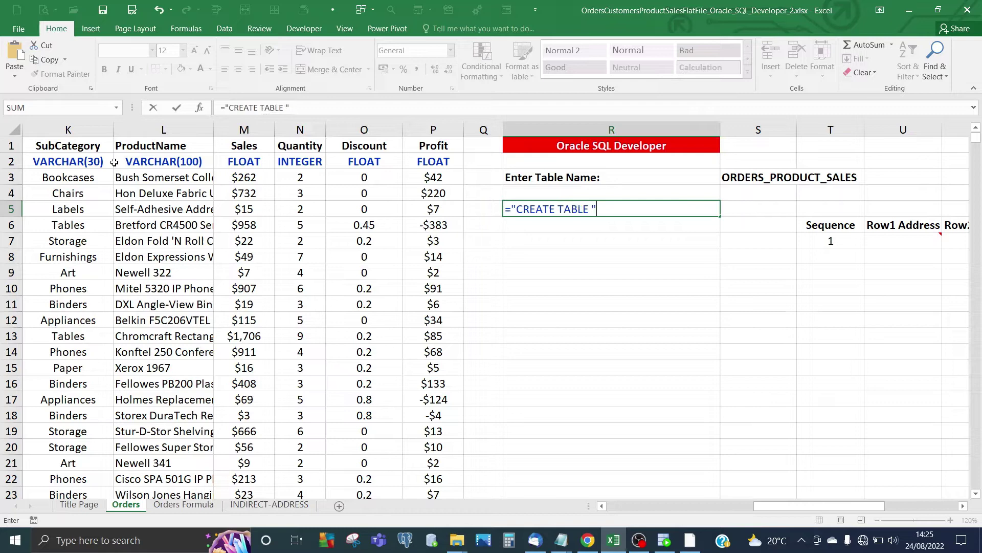
pyautogui.write(' &')
pyautogui.click(746, 177)
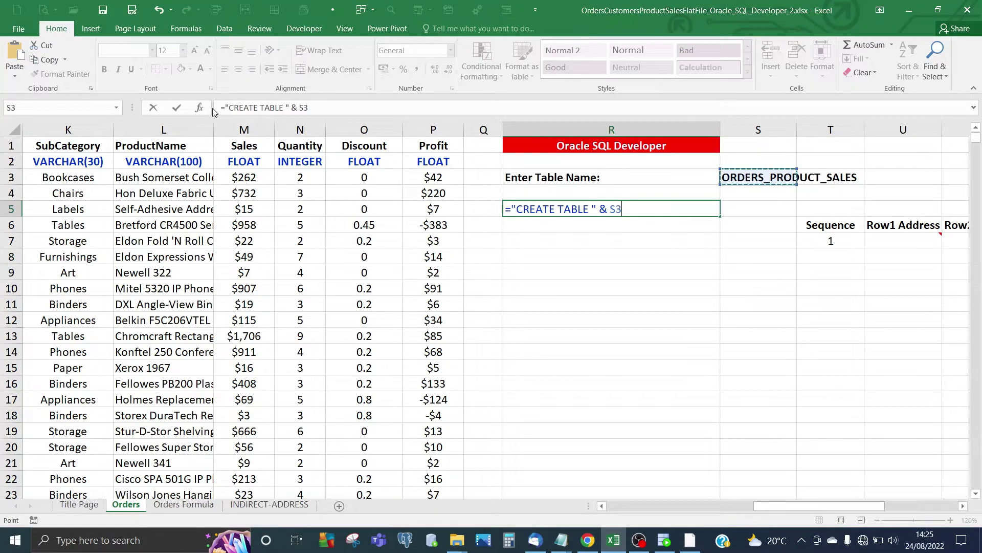
pyautogui.click(179, 108)
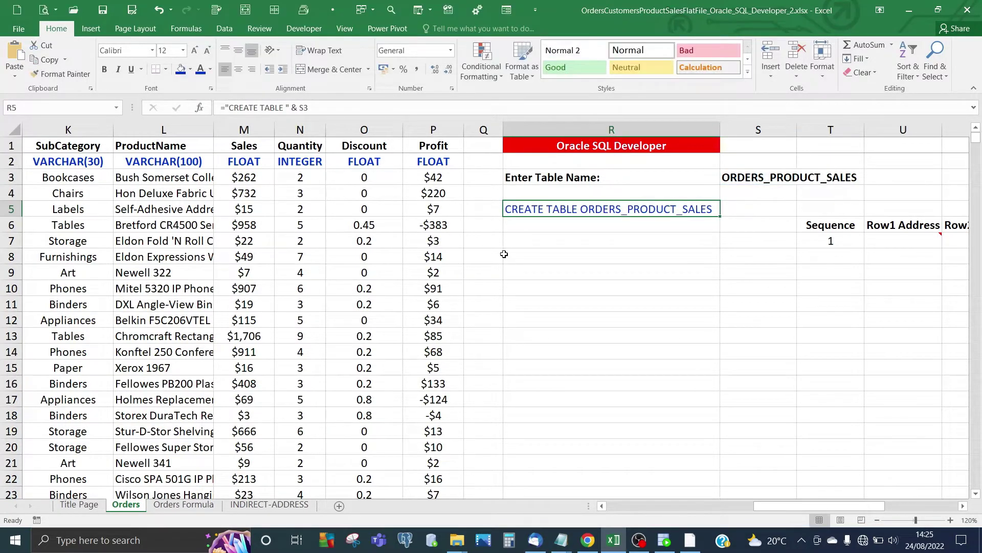
# Enter an opening parenthesis in cell R6, below the CREATE TABLE line.
pyautogui.click(561, 226)
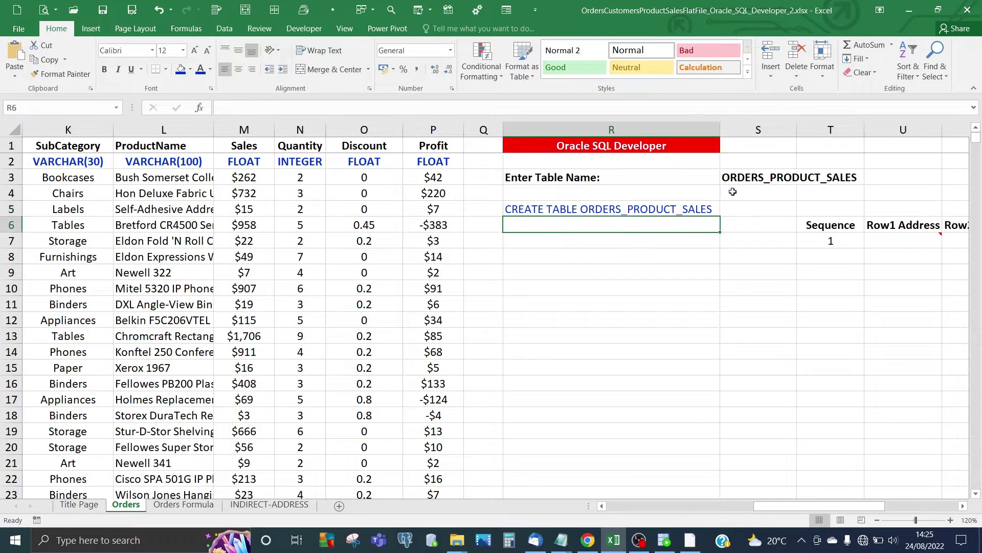
pyautogui.click(753, 175)
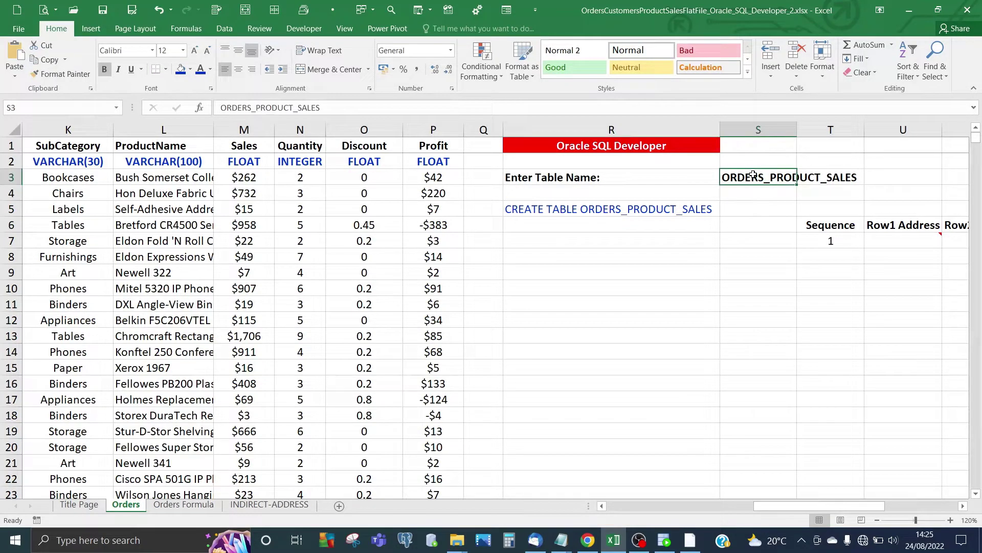
pyautogui.click(588, 209)
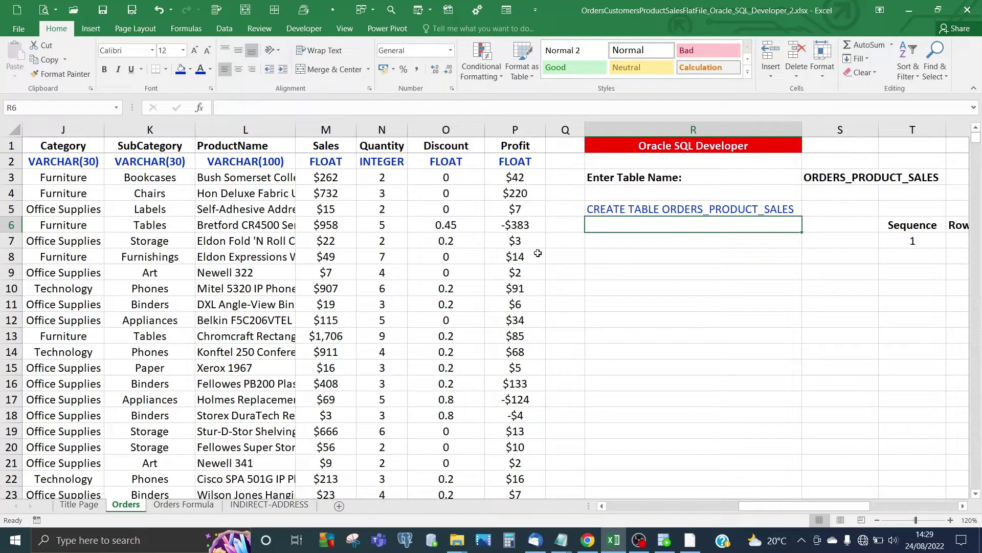
pyautogui.write('(')
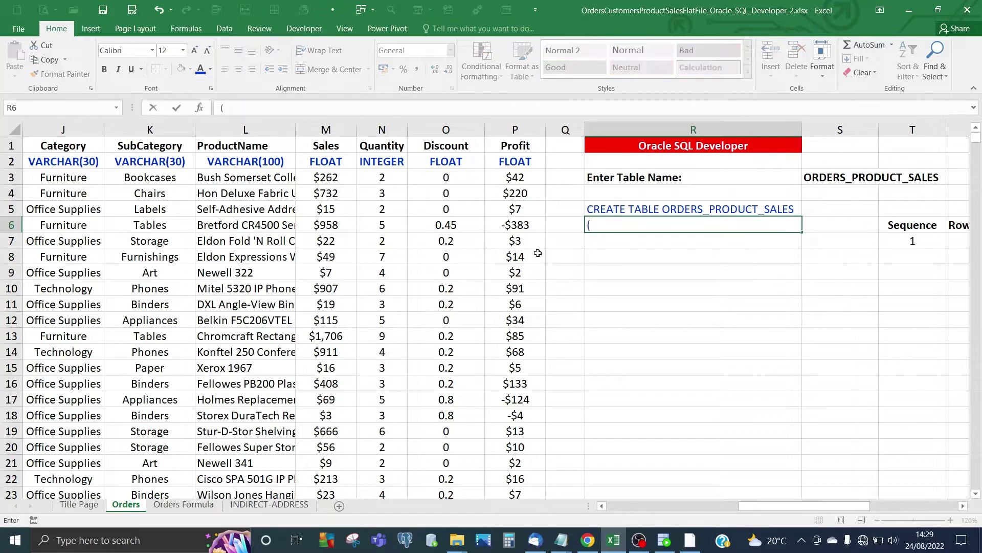
pyautogui.press('Return')
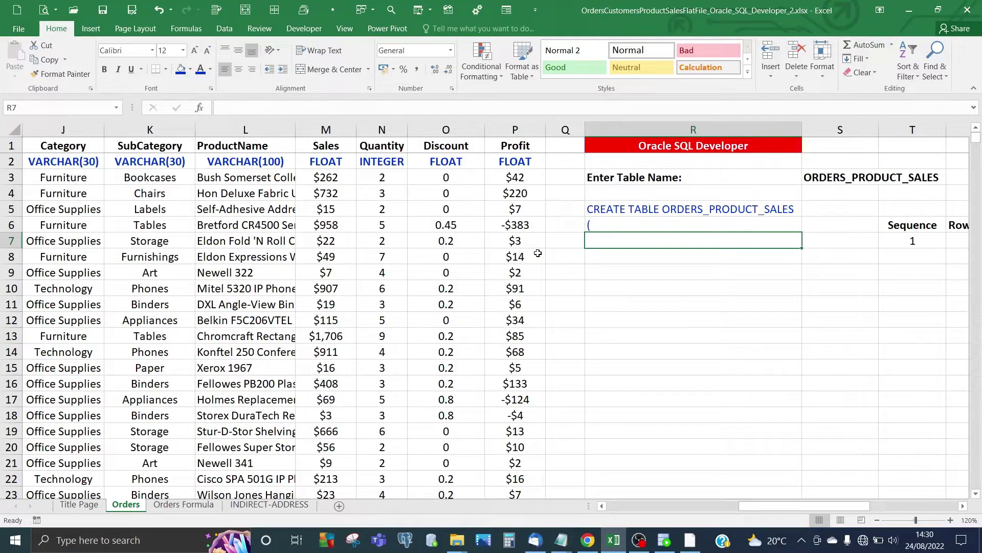
# Review the OrderDate field name in row 1 against its data type in row 2.
pyautogui.press('Home')
pyautogui.press('Up')
pyautogui.press('Up')
pyautogui.press('Up')
pyautogui.press('Up')
pyautogui.press('Up')
pyautogui.press('Up')
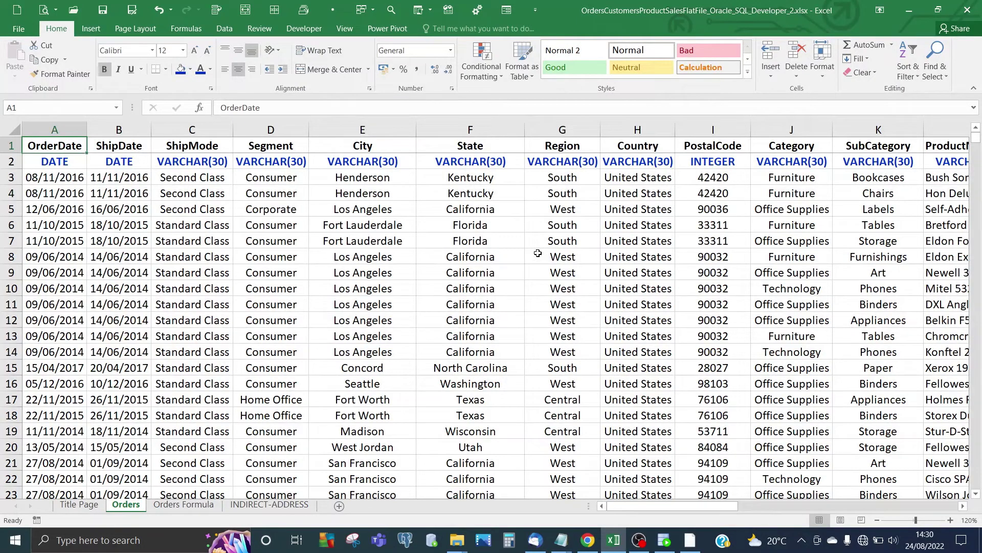
pyautogui.press('Down')
pyautogui.press('Up')
pyautogui.press('Down')
pyautogui.press('Up')
pyautogui.press('Down')
pyautogui.press('Up')
pyautogui.press('Down')
pyautogui.press('Down')
# Look across the columns to the helper table and examine its Sequence, Row1 Address and Row2 Address headings in row 6.
pyautogui.press('Right')
pyautogui.press('Right')
pyautogui.press('Right')
pyautogui.press('Right')
pyautogui.press('Right')
pyautogui.press('Right')
pyautogui.press('Right')
pyautogui.press('Right')
pyautogui.press('Right')
pyautogui.press('Right')
pyautogui.press('Right')
pyautogui.press('Right')
pyautogui.press('Right')
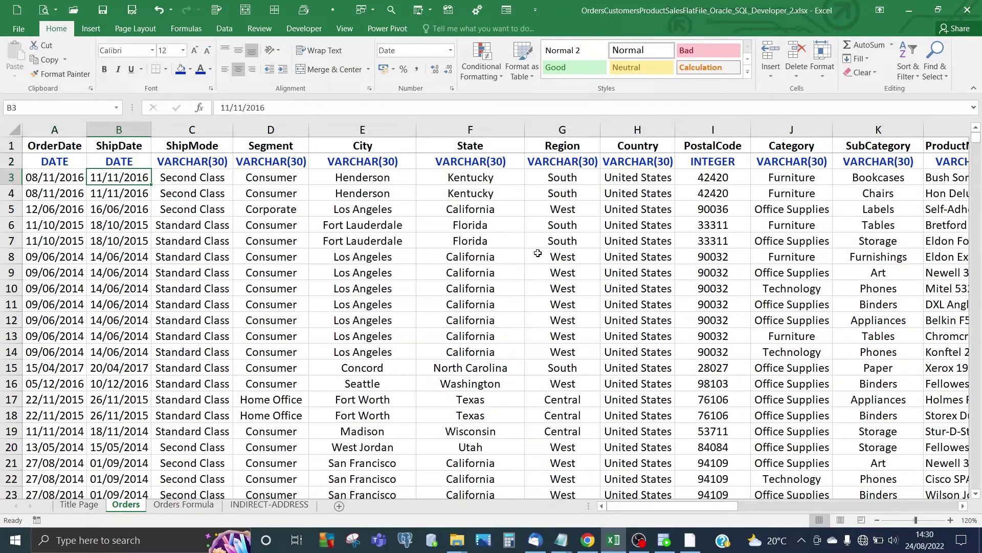
pyautogui.press('Right')
pyautogui.press('Right')
pyautogui.press('Right')
pyautogui.press('Right')
pyautogui.press('Right')
pyautogui.press('Right')
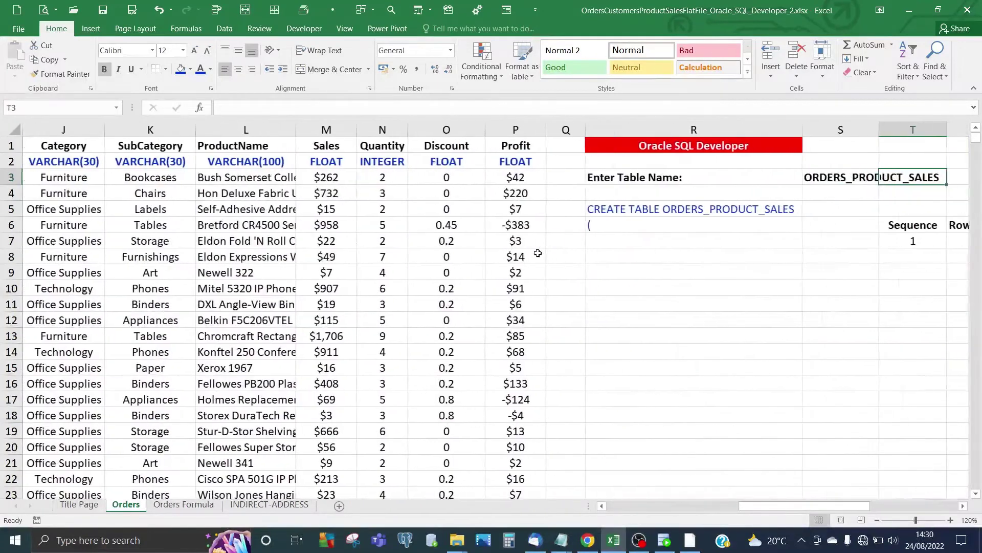
pyautogui.press('Down')
pyautogui.press('Down')
pyautogui.press('Down')
pyautogui.press('Left')
pyautogui.press('Left')
pyautogui.press('Right')
pyautogui.press('Right')
pyautogui.press('Right')
pyautogui.press('Right')
pyautogui.press('Left')
pyautogui.press('Left')
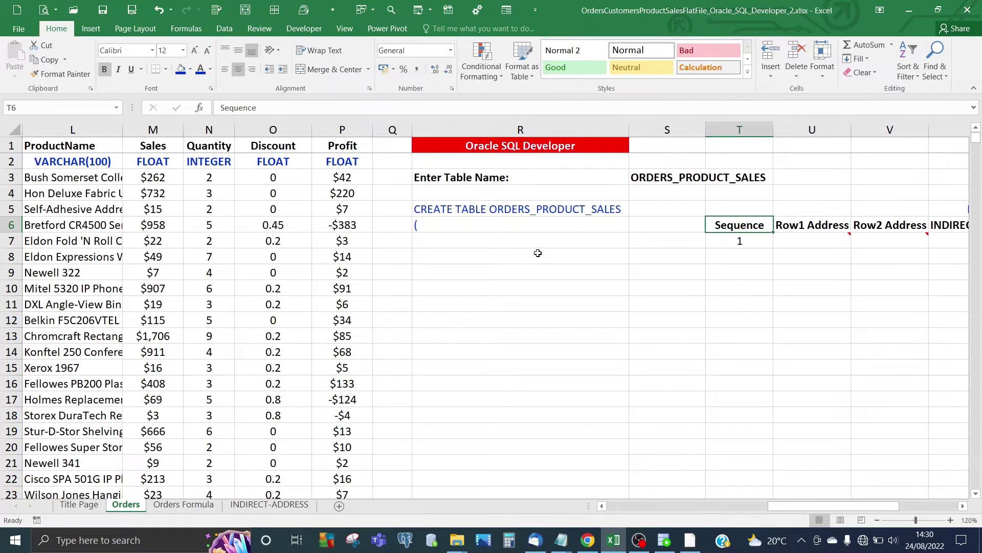
# Compare the Profit column's data type in row 2 with the opening parenthesis in R6 and the helper table's address headings in row 6.
pyautogui.press('Left')
pyautogui.press('Left')
pyautogui.press('Left')
pyautogui.press('Left')
pyautogui.press('Up')
pyautogui.press('Up')
pyautogui.press('Up')
pyautogui.press('Up')
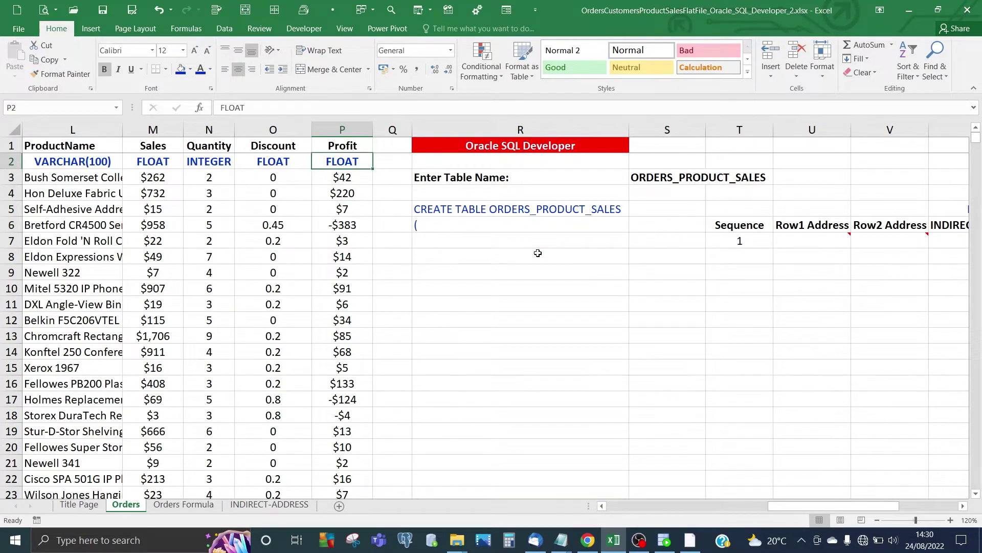
pyautogui.press('Down')
pyautogui.press('Down')
pyautogui.press('Down')
pyautogui.press('Down')
pyautogui.press('Right')
pyautogui.press('Right')
pyautogui.press('Right')
pyautogui.press('Right')
pyautogui.press('Right')
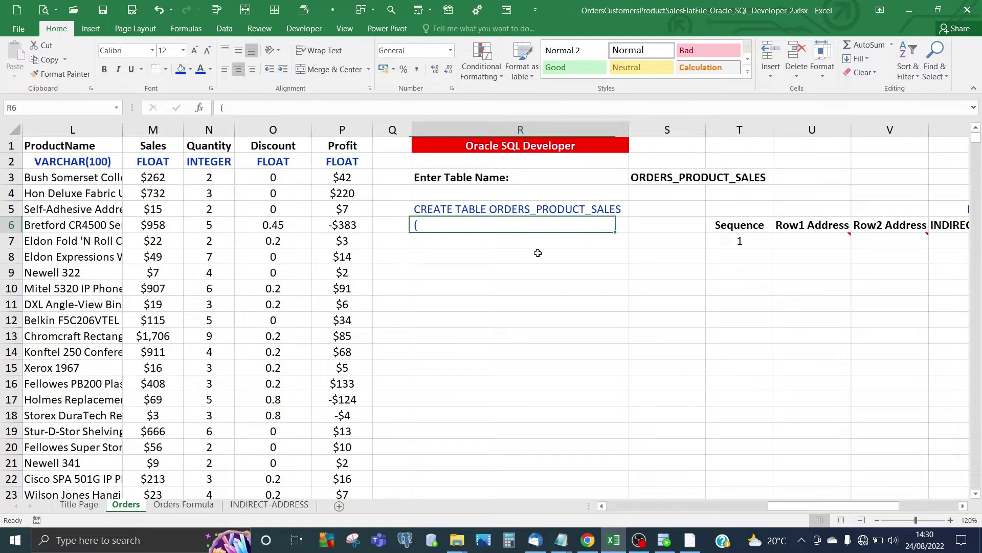
pyautogui.press('Right')
pyautogui.press('Right')
pyautogui.press('Right')
pyautogui.press('Left')
pyautogui.press('Left')
pyautogui.press('Left')
pyautogui.press('Left')
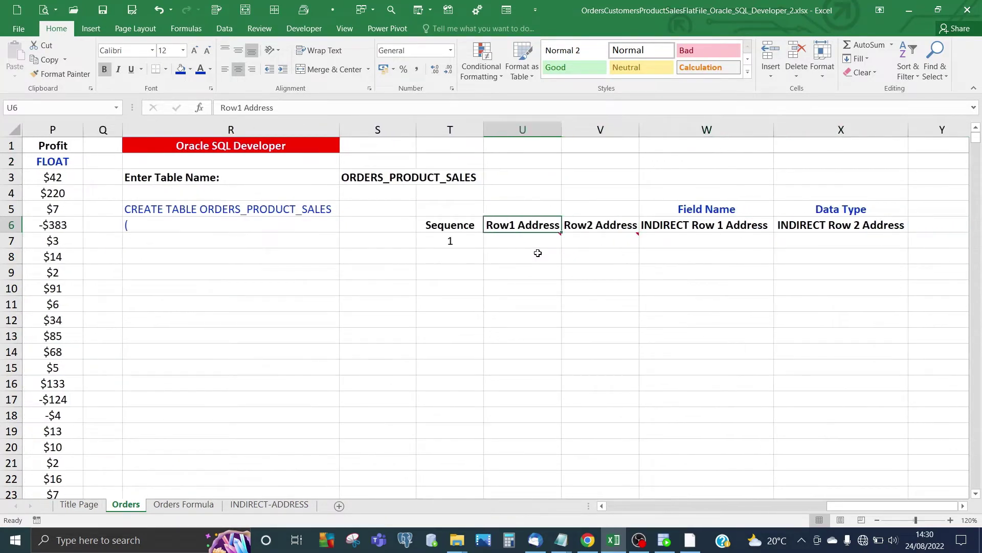
# Enter the formula =ROW() in cell T7 under the Sequence heading.
pyautogui.press('Down')
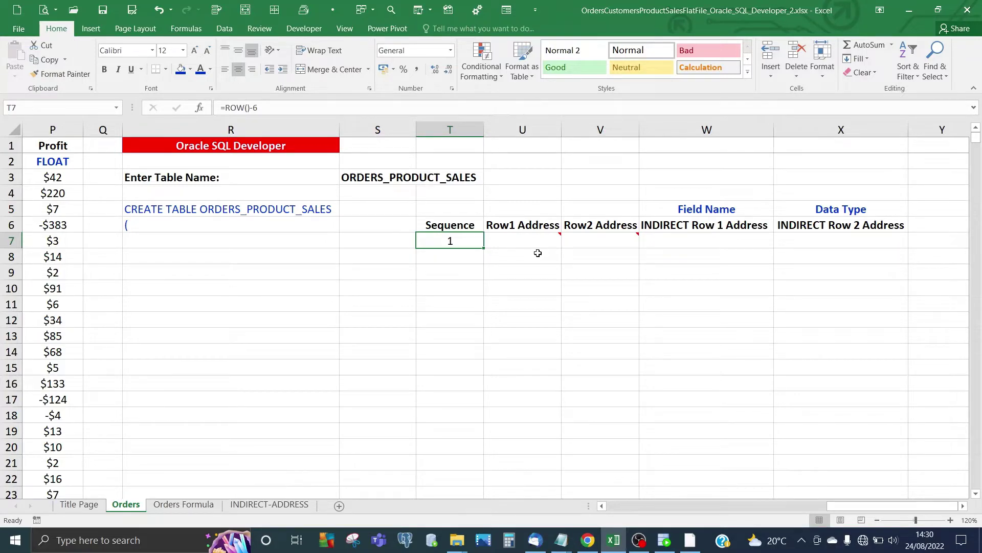
pyautogui.write('=')
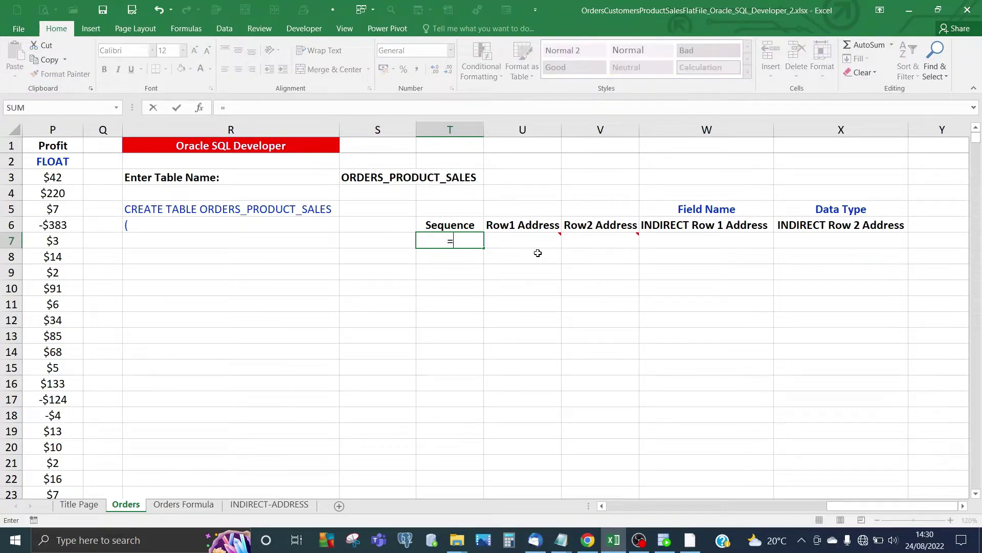
pyautogui.write('ROW()')
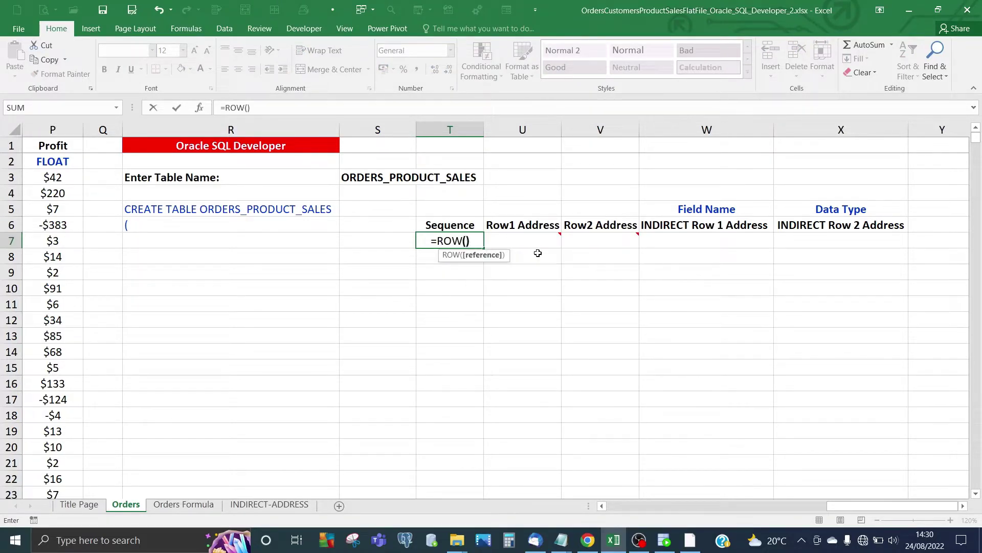
pyautogui.press('Return')
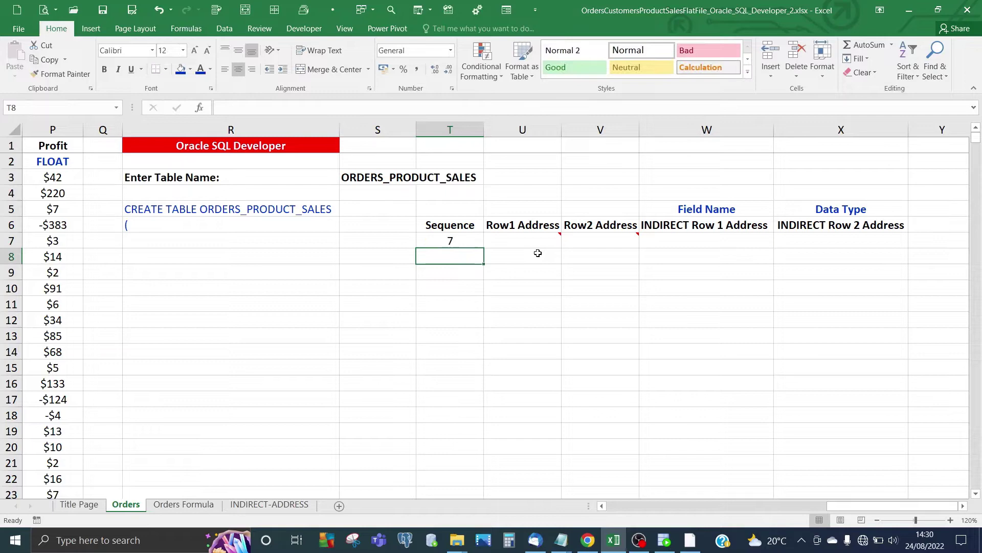
pyautogui.press('Up')
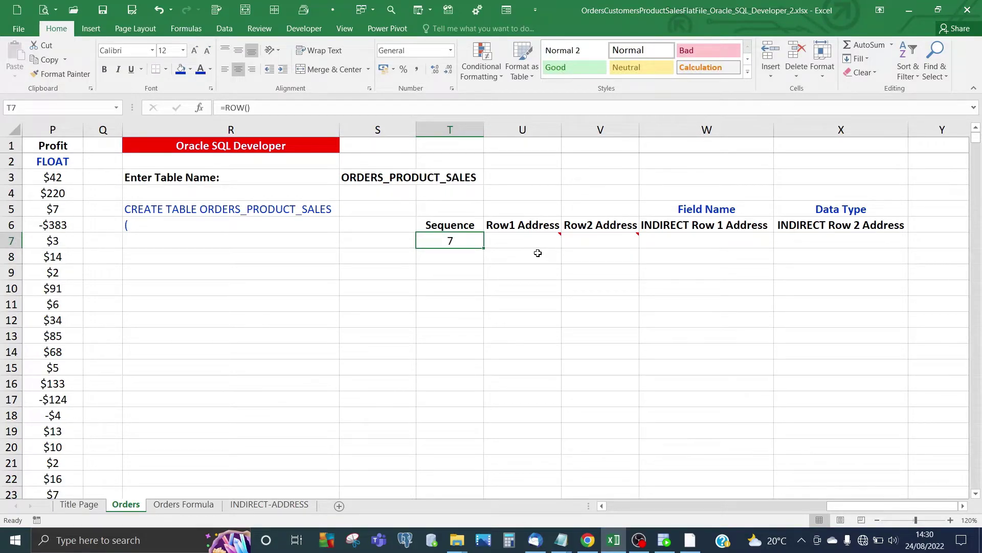
pyautogui.press('Up')
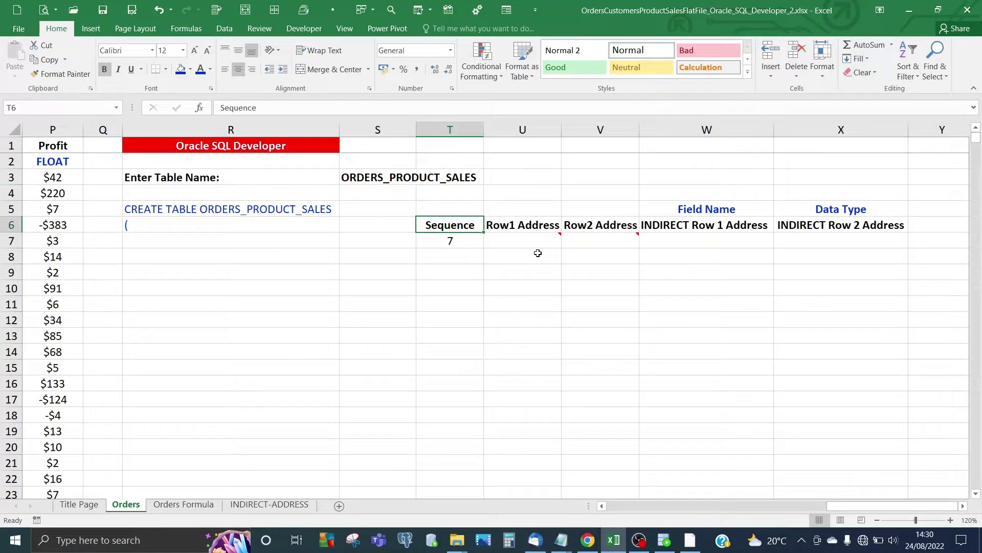
pyautogui.press('Down')
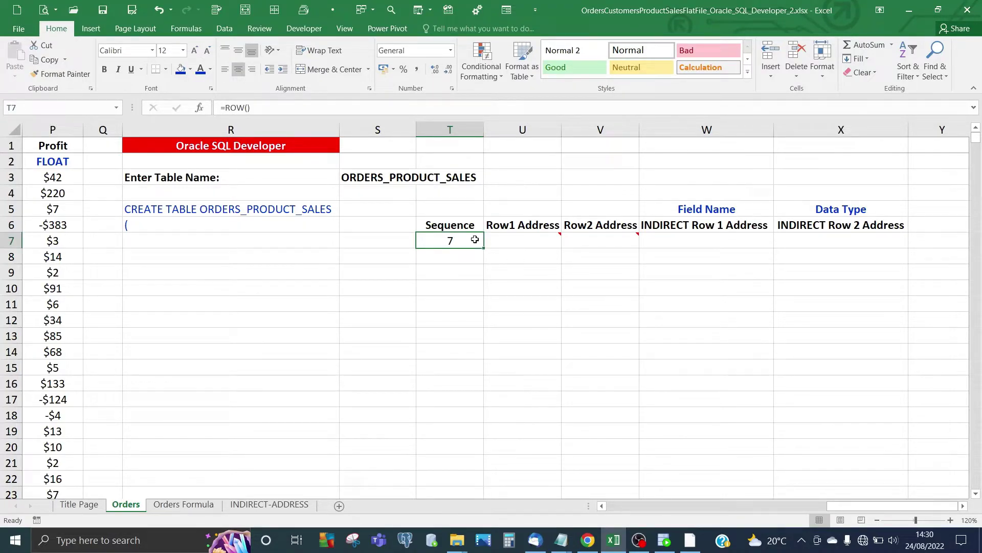
# Fill the Sequence formula from T7 down to T10 and compare the first two cells.
pyautogui.moveTo(484, 248); pyautogui.dragTo(478, 289)
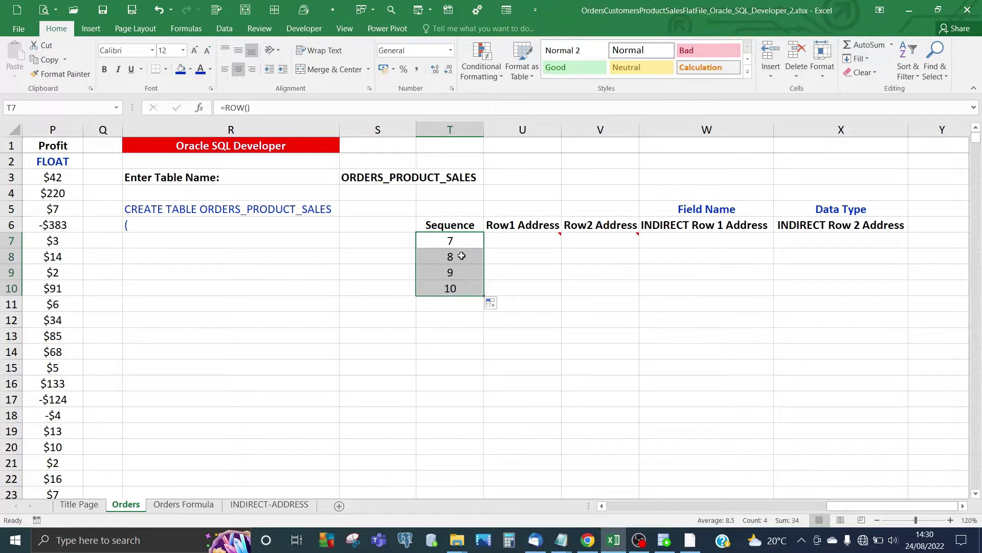
pyautogui.click(452, 244)
pyautogui.click(452, 255)
pyautogui.click(452, 243)
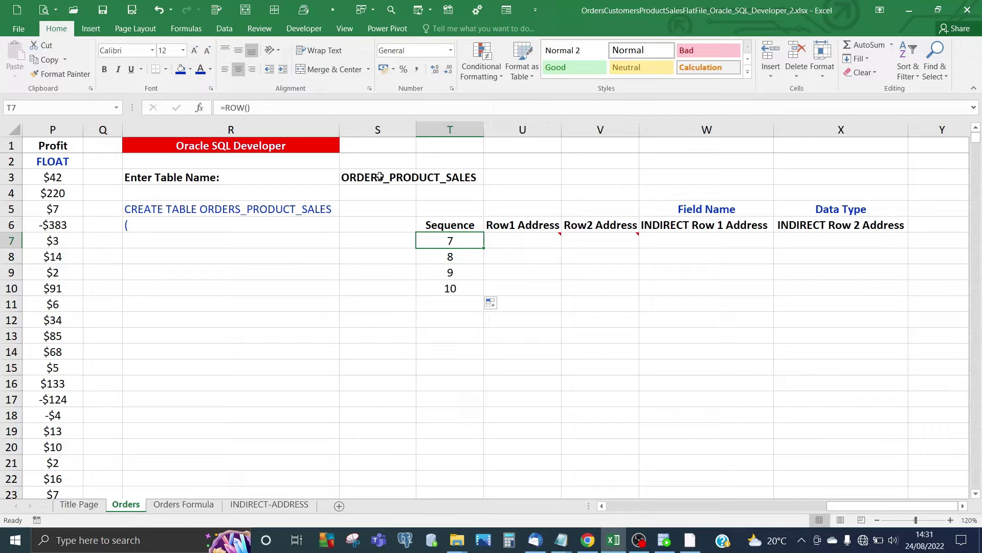
# Change the Sequence formula in T7 to =ROW()-6 and fill it down through T22.
pyautogui.click(281, 109)
pyautogui.write('-6')
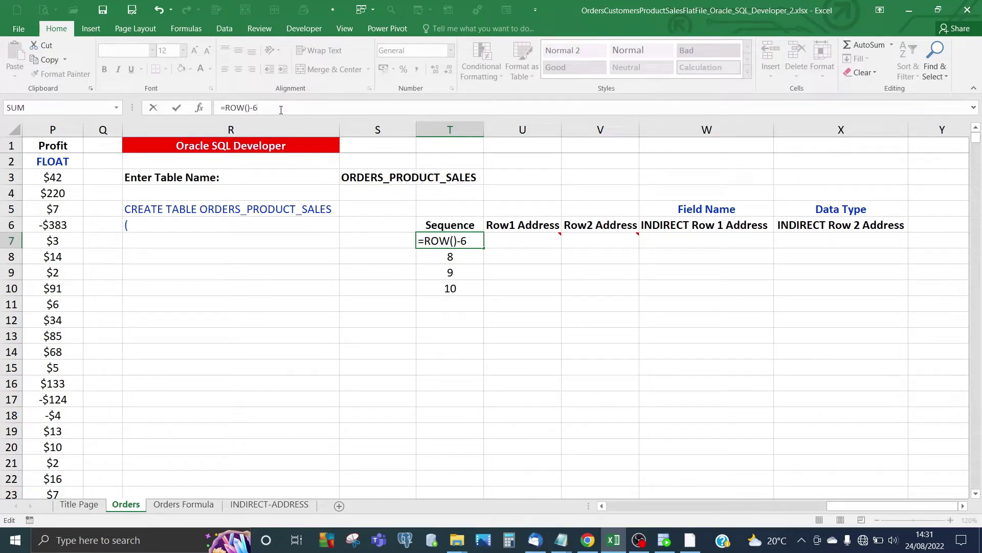
pyautogui.press('Return')
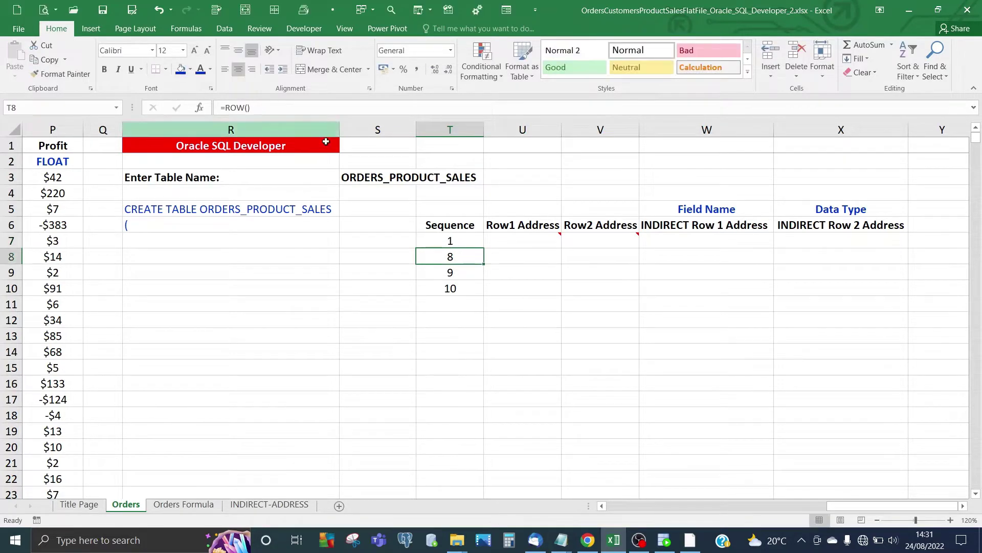
pyautogui.click(458, 242)
pyautogui.moveTo(484, 250); pyautogui.dragTo(479, 479)
pyautogui.click(464, 453)
pyautogui.click(469, 476)
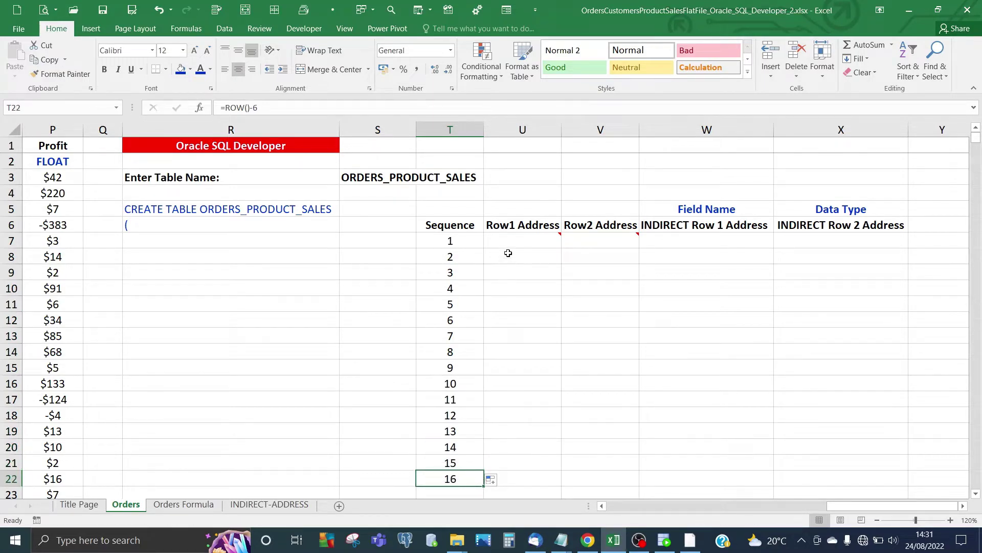
# Trace the field names in row 1 back to OrderDate in cell A1 and check its data type and the neighbouring headers.
pyautogui.click(508, 239)
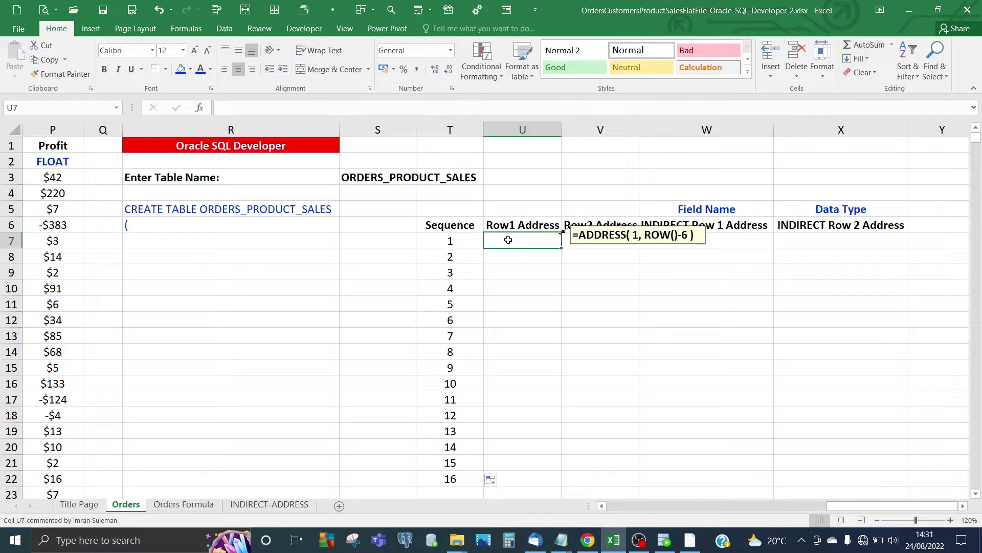
pyautogui.click(450, 240)
pyautogui.press('Up')
pyautogui.press('Up')
pyautogui.press('Up')
pyautogui.press('Up')
pyautogui.press('Up')
pyautogui.press('Up')
pyautogui.press('Left')
pyautogui.press('Left')
pyautogui.press('Left')
pyautogui.press('Left')
pyautogui.press('Left')
pyautogui.press('Left')
pyautogui.press('Left')
pyautogui.press('Left')
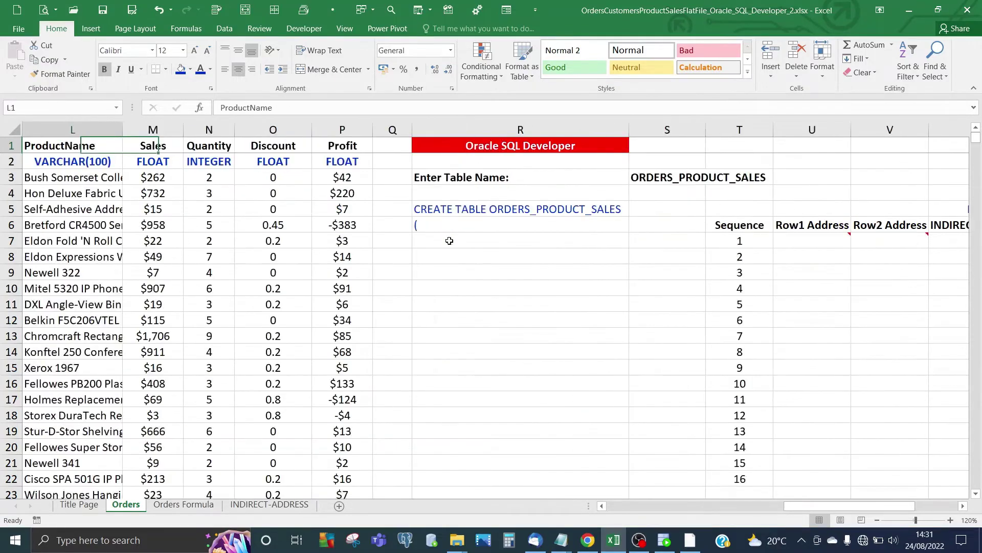
pyautogui.press('Left')
pyautogui.press('Left')
pyautogui.press('Left')
pyautogui.press('Left')
pyautogui.press('Left')
pyautogui.press('Left')
pyautogui.press('Left')
pyautogui.press('Left')
pyautogui.press('Left')
pyautogui.press('Left')
pyautogui.press('Left')
pyautogui.press('Right')
pyautogui.press('Left')
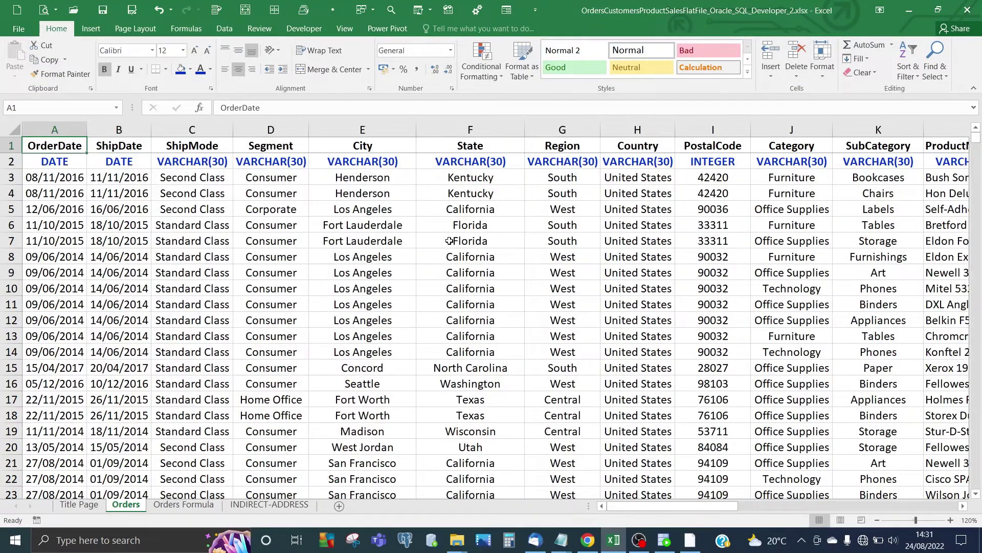
pyautogui.press('Down')
pyautogui.press('Up')
pyautogui.press('Right')
pyautogui.press('Right')
pyautogui.press('Left')
pyautogui.press('Left')
# Enter the formula =ADDRESS(1,1) in cell U7 under the Row1 Address heading.
pyautogui.press('Down')
pyautogui.press('Down')
pyautogui.press('Down')
pyautogui.press('Right')
pyautogui.press('Right')
pyautogui.press('Right')
pyautogui.press('Right')
pyautogui.press('Right')
pyautogui.press('Right')
pyautogui.press('Right')
pyautogui.press('Right')
pyautogui.press('Right')
pyautogui.press('Right')
pyautogui.press('Right')
pyautogui.press('Right')
pyautogui.press('Right')
pyautogui.press('Right')
pyautogui.press('Right')
pyautogui.press('Right')
pyautogui.press('Right')
pyautogui.press('Right')
pyautogui.press('Right')
pyautogui.press('Right')
pyautogui.press('Right')
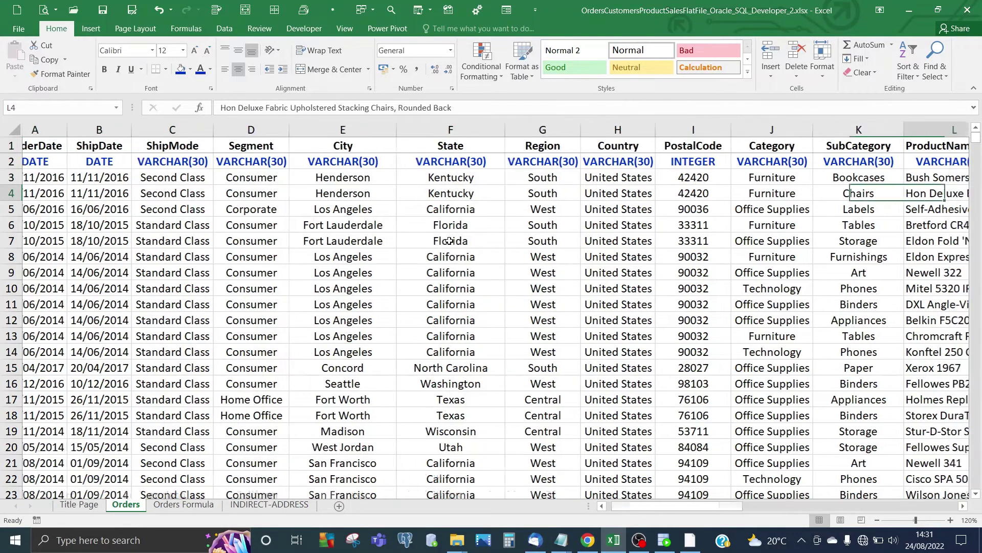
pyautogui.press('Down')
pyautogui.press('Down')
pyautogui.press('Down')
pyautogui.press('Left')
pyautogui.press('Left')
pyautogui.press('Left')
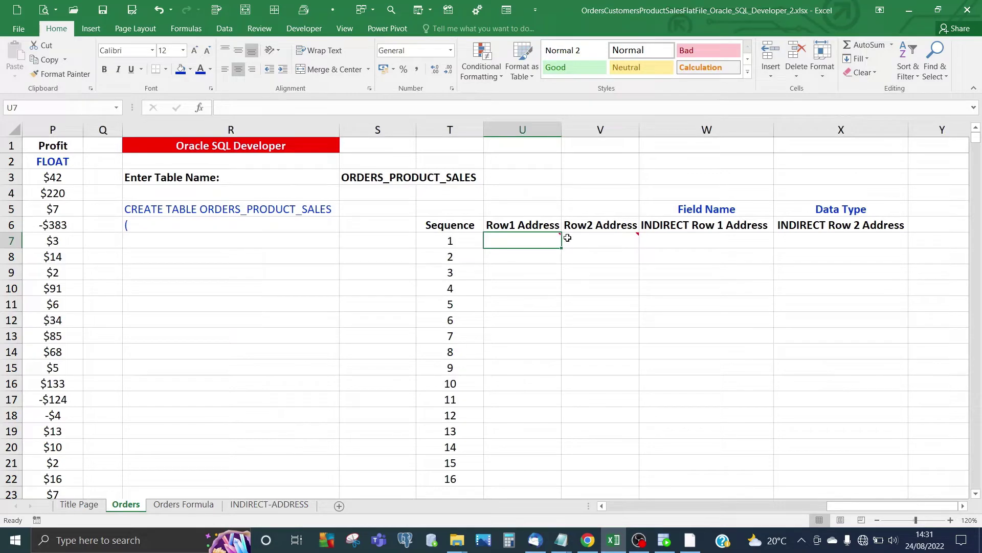
pyautogui.moveTo(555, 237)
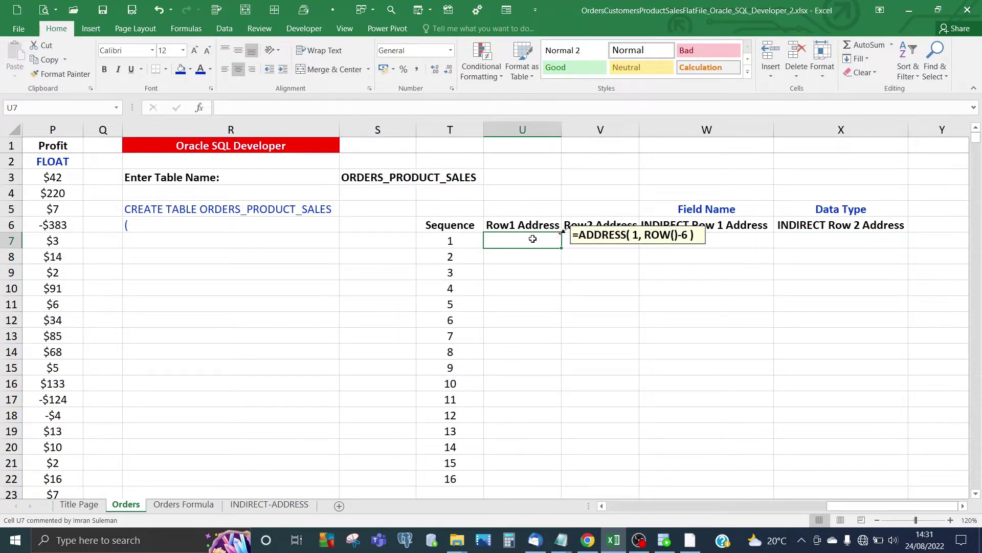
pyautogui.write('=ADDRE')
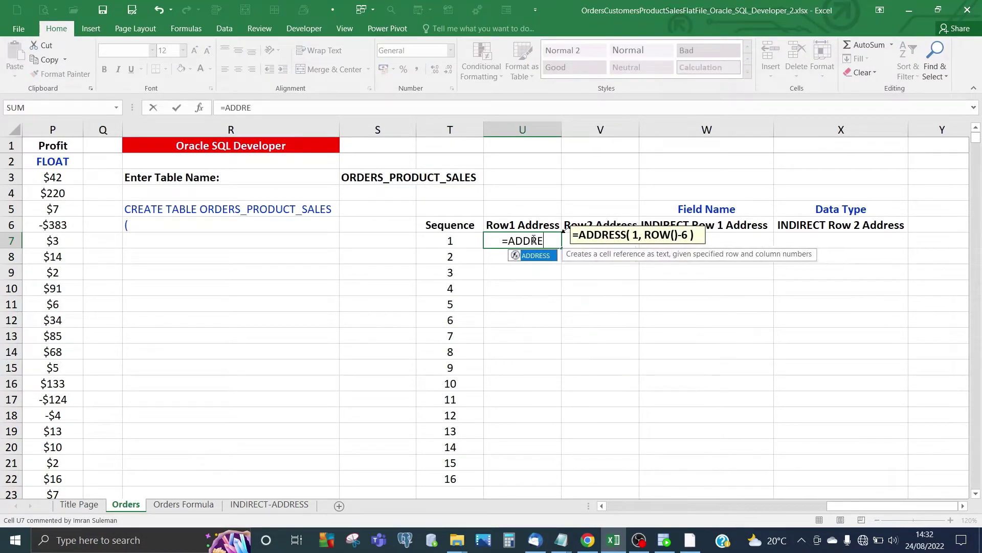
pyautogui.write('SS(')
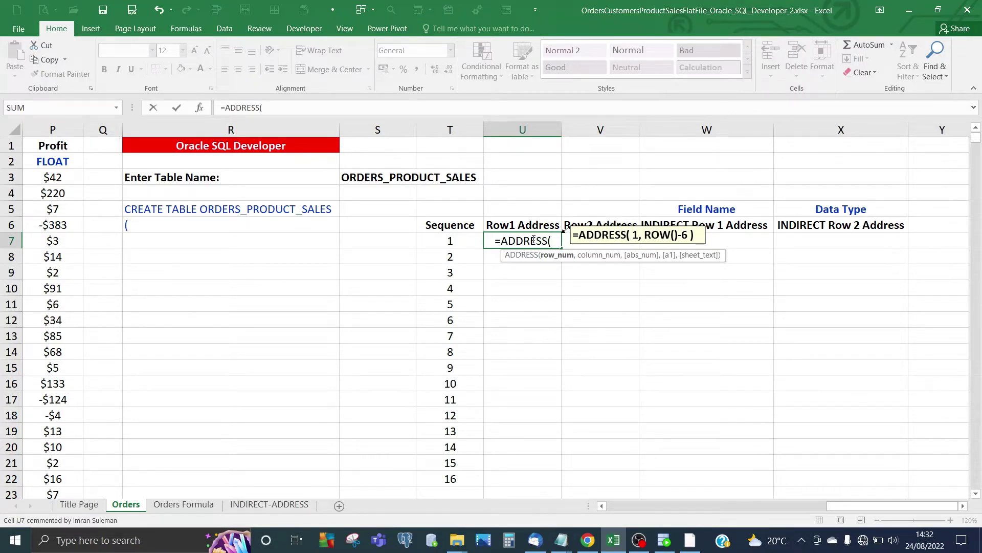
pyautogui.write('1,1')
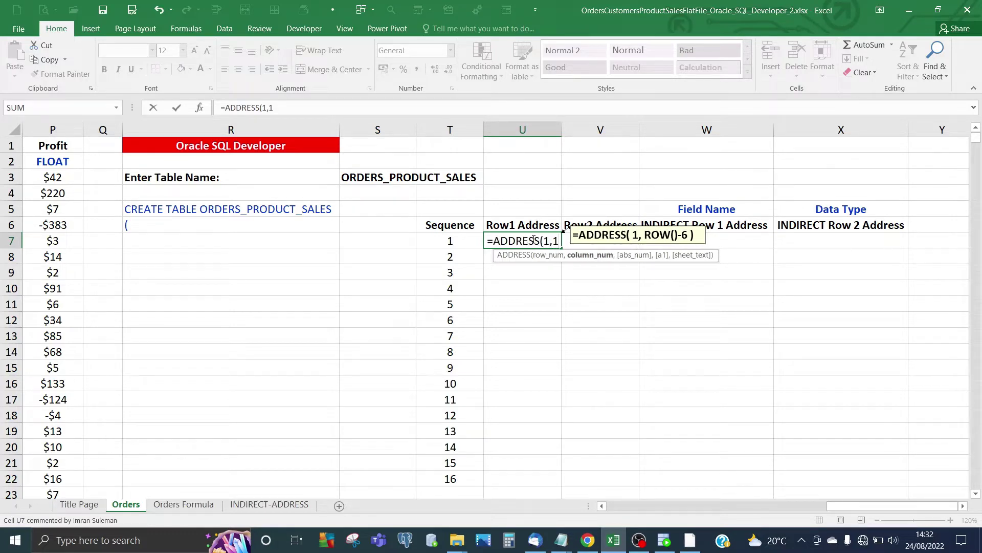
pyautogui.press('Return')
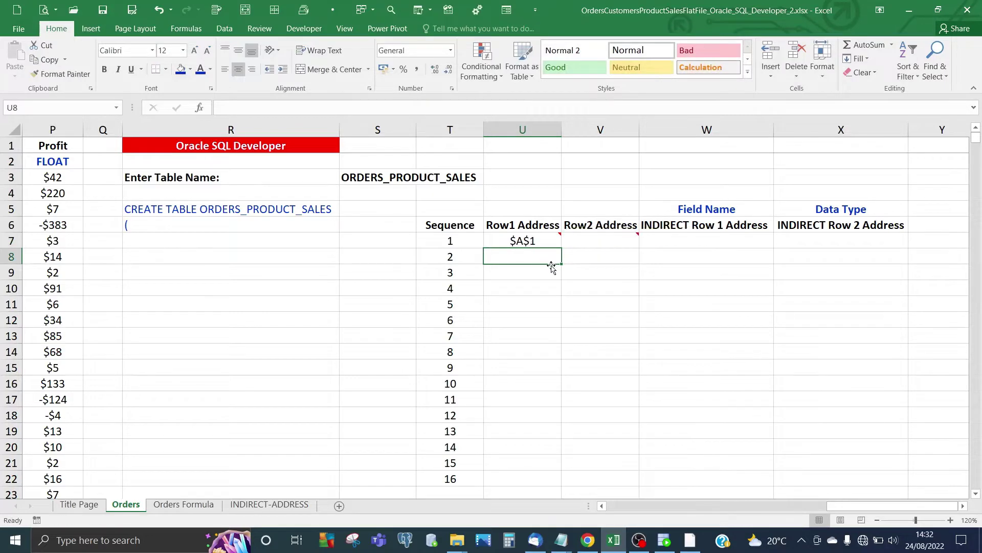
# Re-enter 1 as the column number in U7's ADDRESS formula and check the Sequence formula in T7.
pyautogui.click(527, 241)
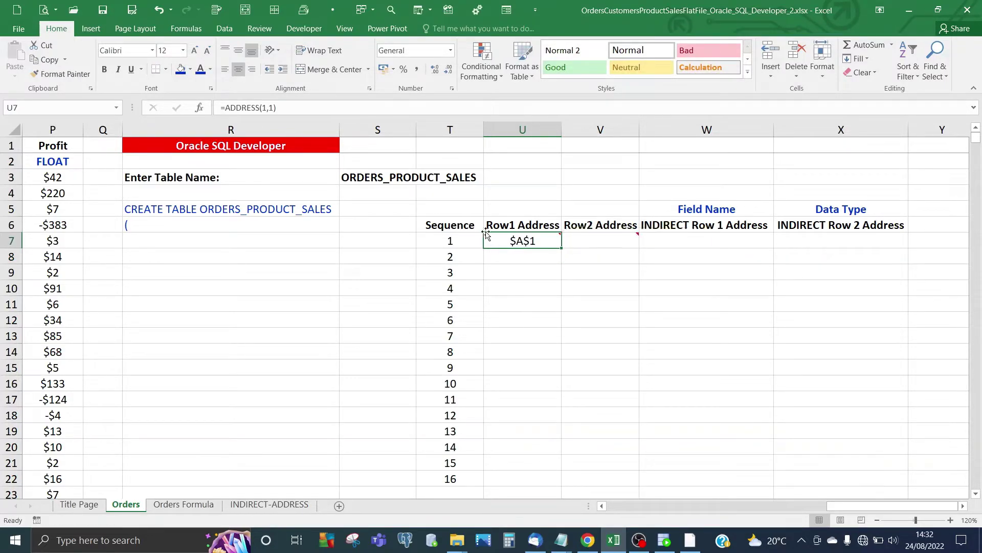
pyautogui.click(281, 106)
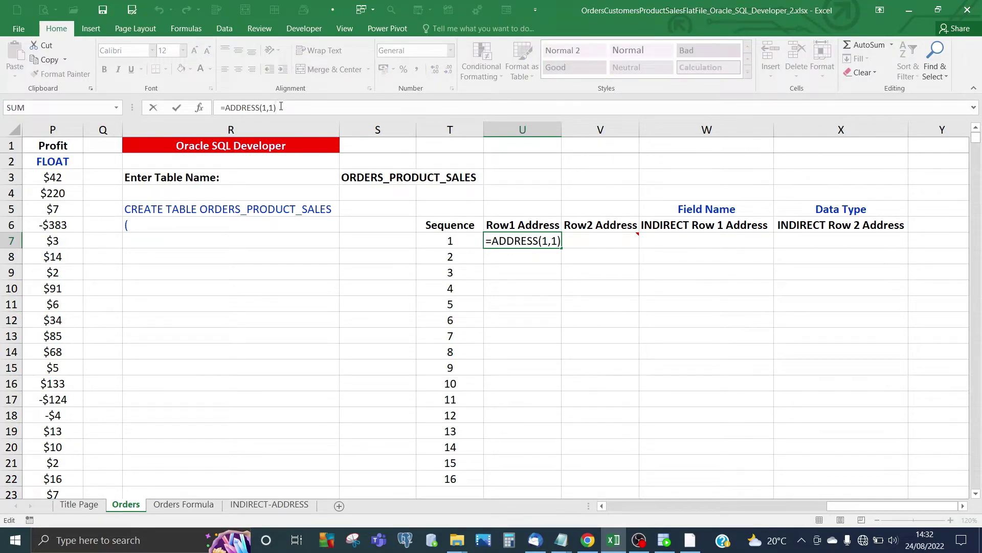
pyautogui.press('BackSpace')
pyautogui.press('BackSpace')
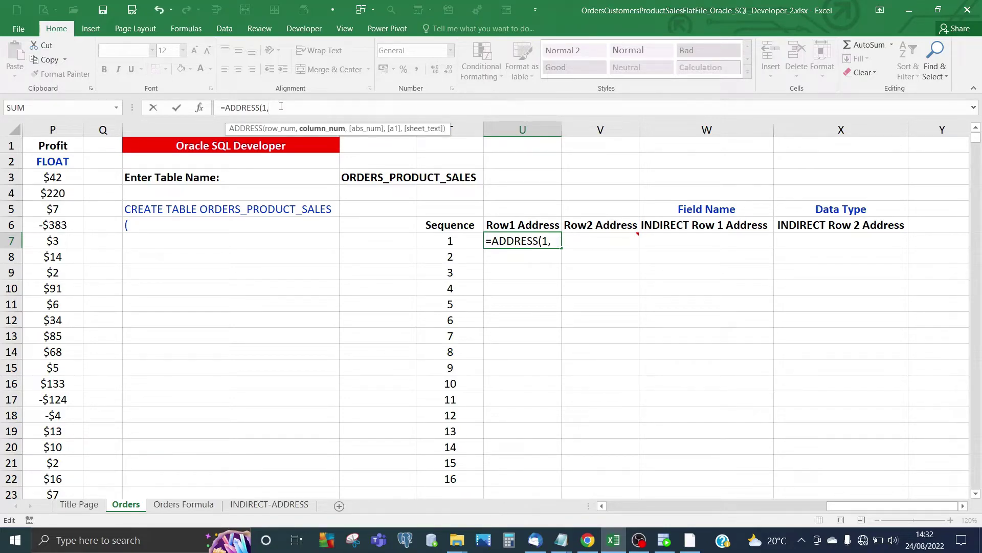
pyautogui.write('1)')
pyautogui.hotkey('ctrl', 'Return')
pyautogui.click(441, 240)
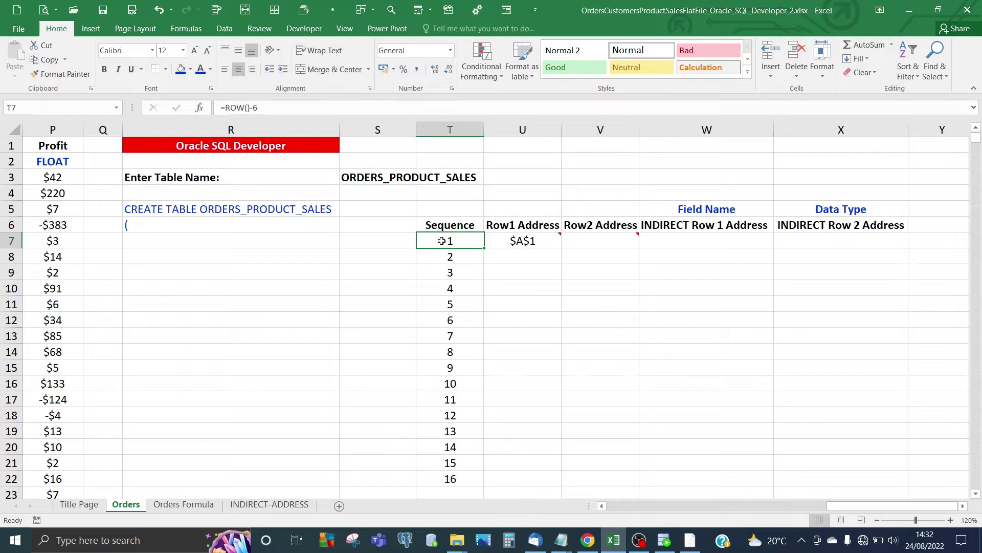
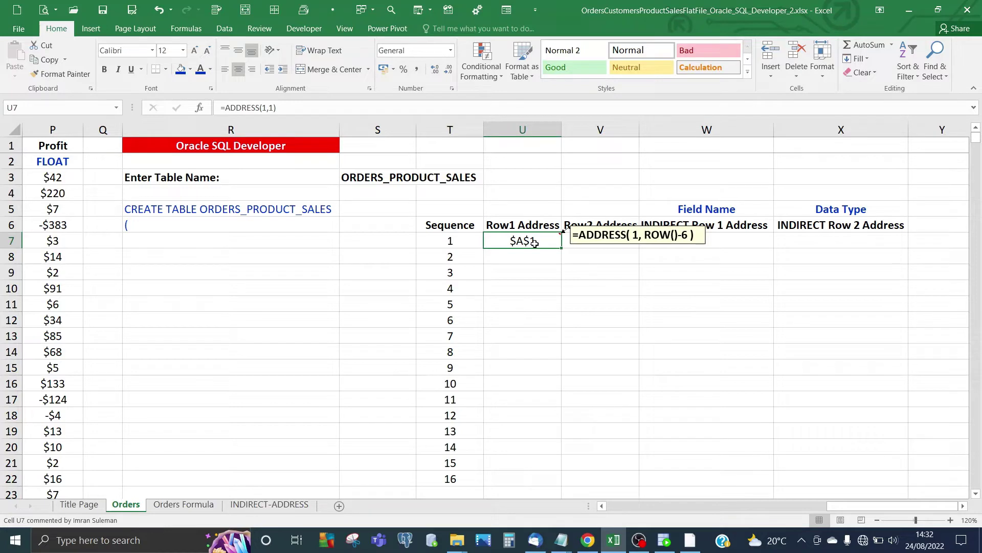
# Change the Row1 Address formula in U7 to =ADDRESS( 1,ROW()-6 ) and fill it down through U22.
pyautogui.click(281, 108)
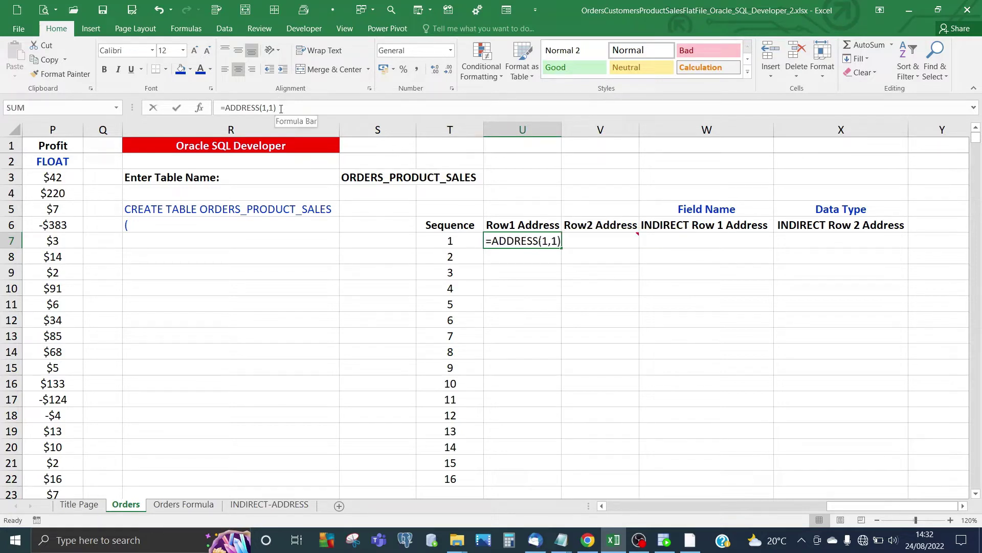
pyautogui.press('BackSpace')
pyautogui.press('BackSpace')
pyautogui.write('ROW')
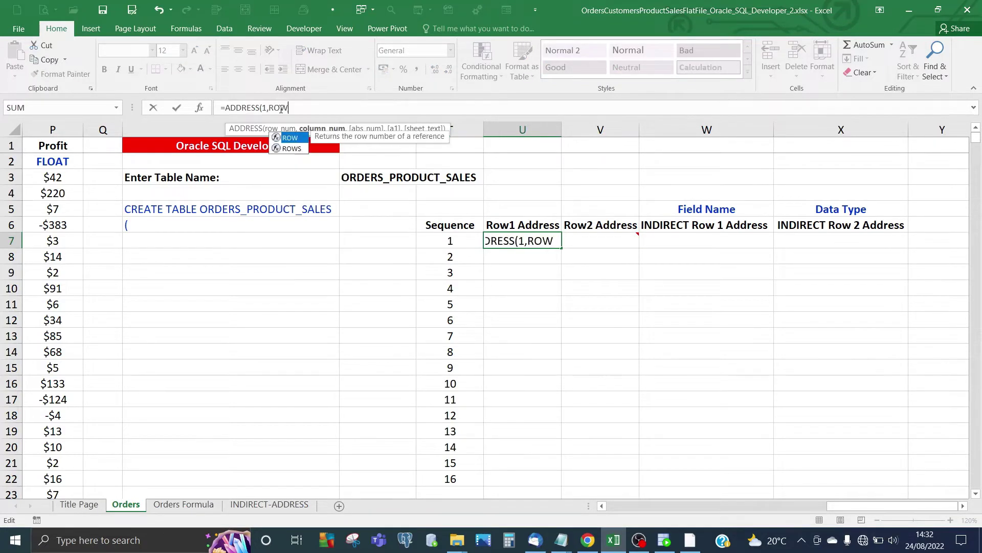
pyautogui.write('(')
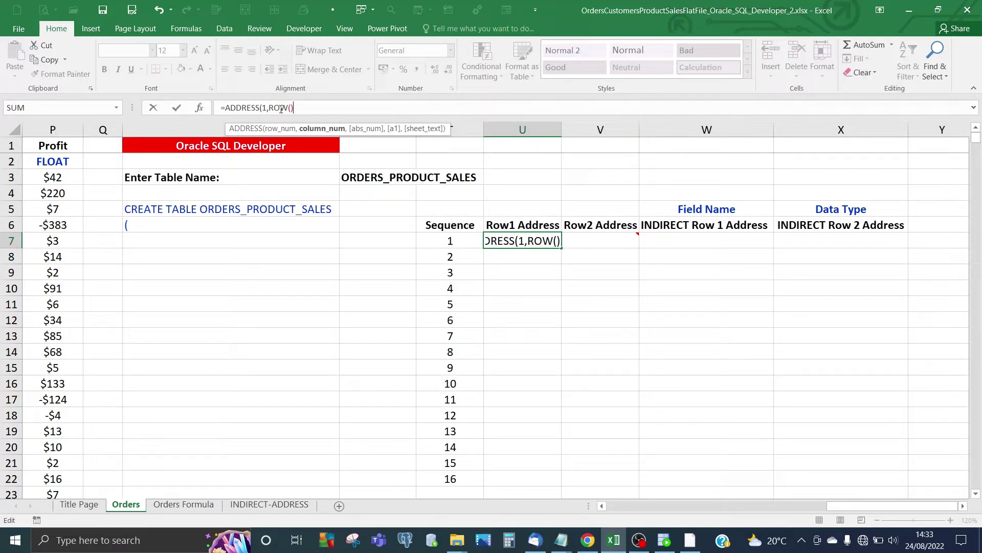
pyautogui.write('-6')
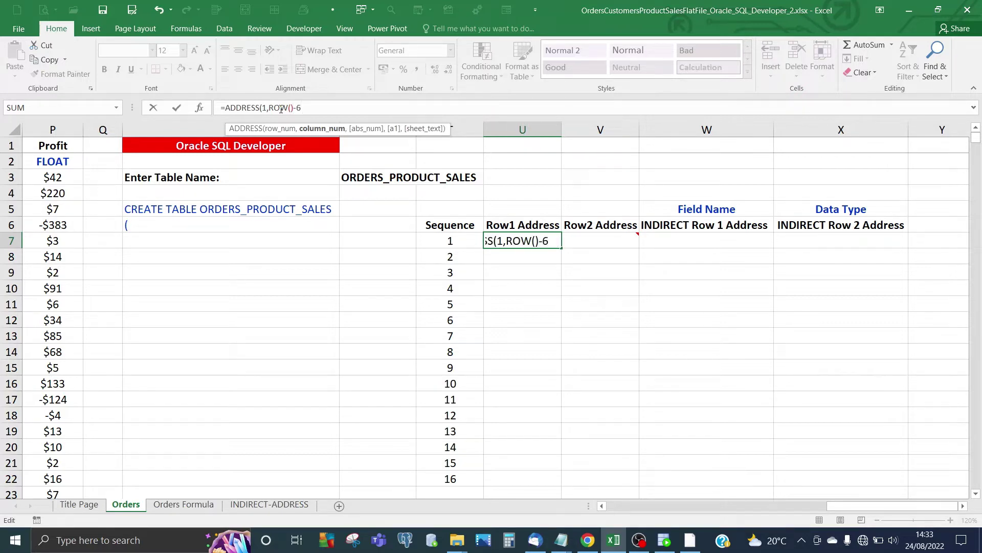
pyautogui.write(' )')
pyautogui.click(263, 107)
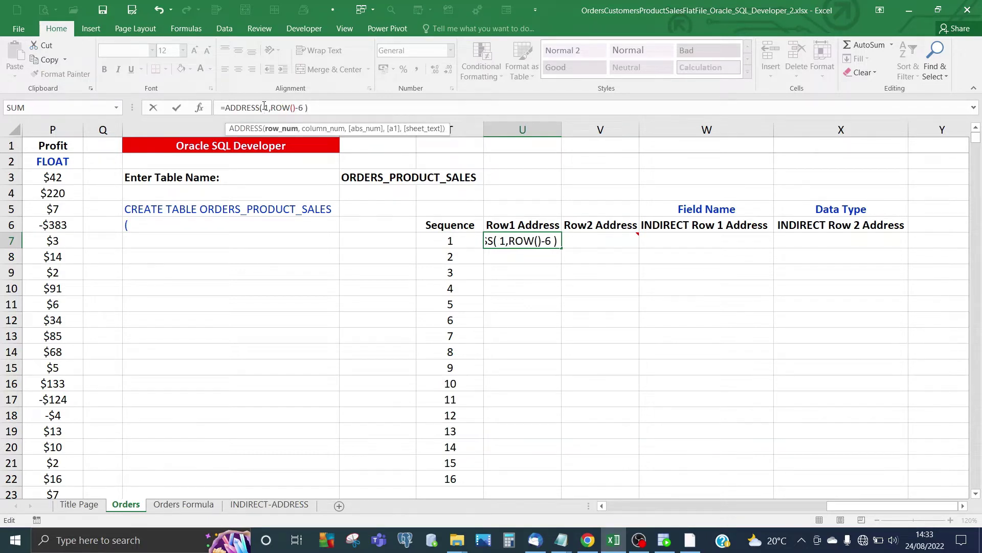
pyautogui.press('Return')
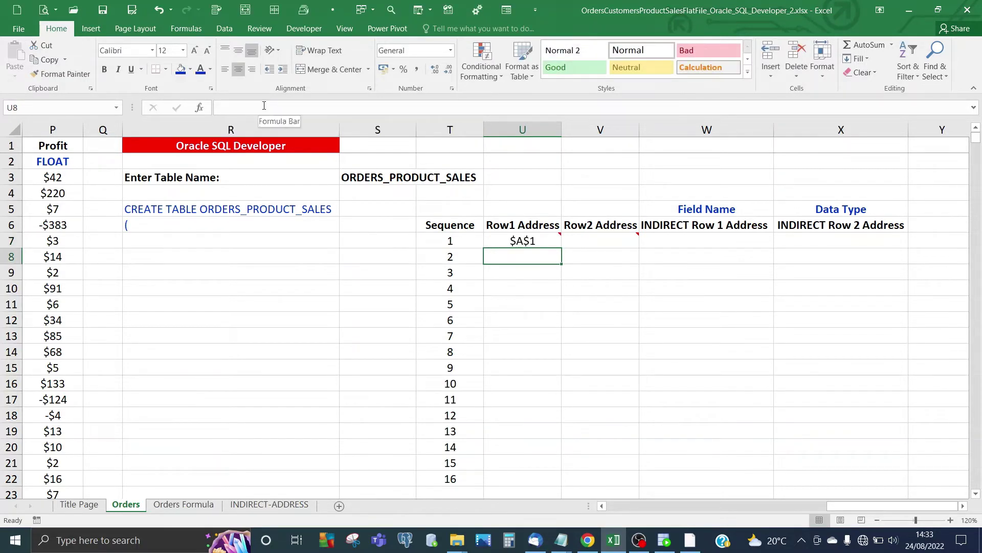
pyautogui.click(533, 241)
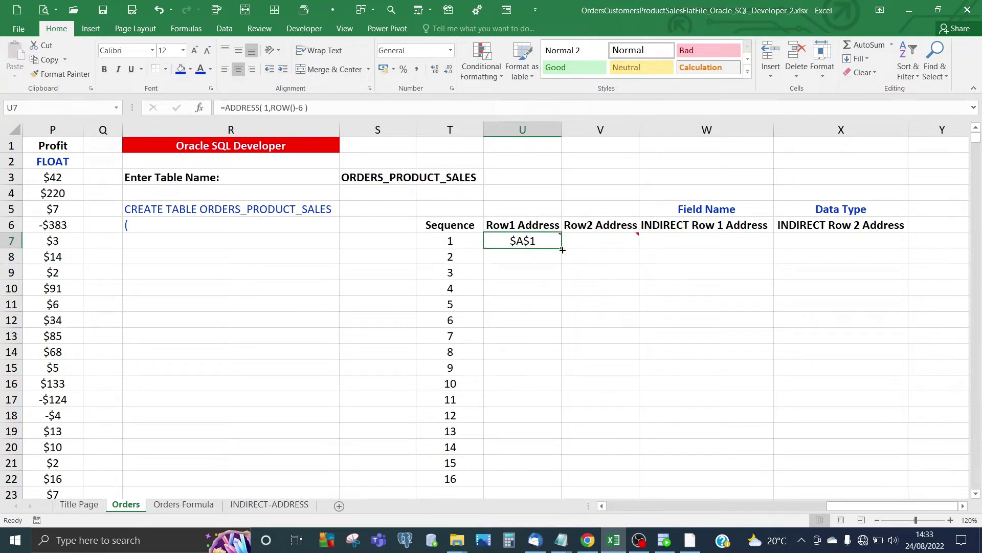
pyautogui.moveTo(562, 249); pyautogui.dragTo(550, 481)
# Examine the generated Row1 Address references down column U, starting from U7.
pyautogui.click(514, 241)
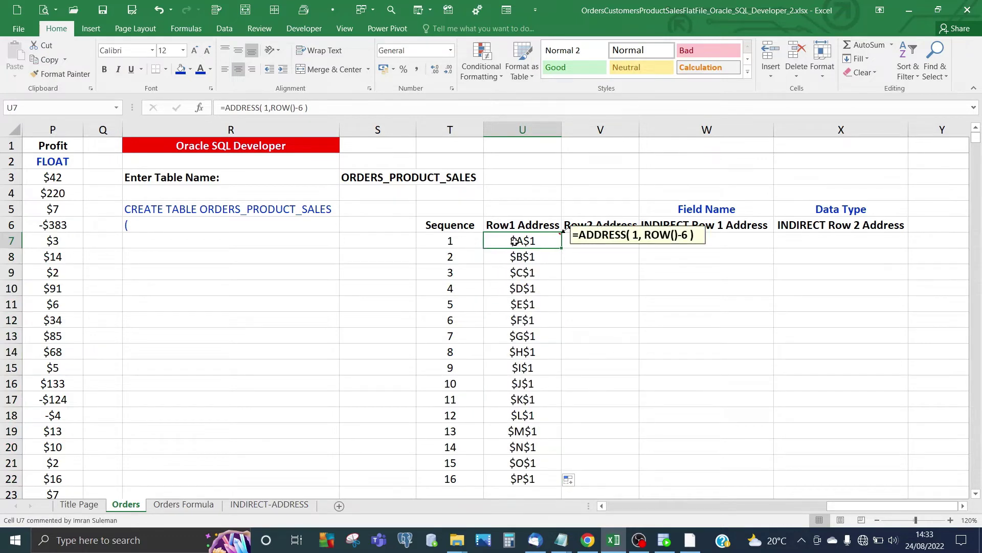
pyautogui.press('Down')
pyautogui.press('Down')
pyautogui.press('Down')
pyautogui.press('Down')
pyautogui.press('Down')
pyautogui.press('Down')
pyautogui.press('Down')
pyautogui.press('Down')
pyautogui.press('Down')
pyautogui.press('Down')
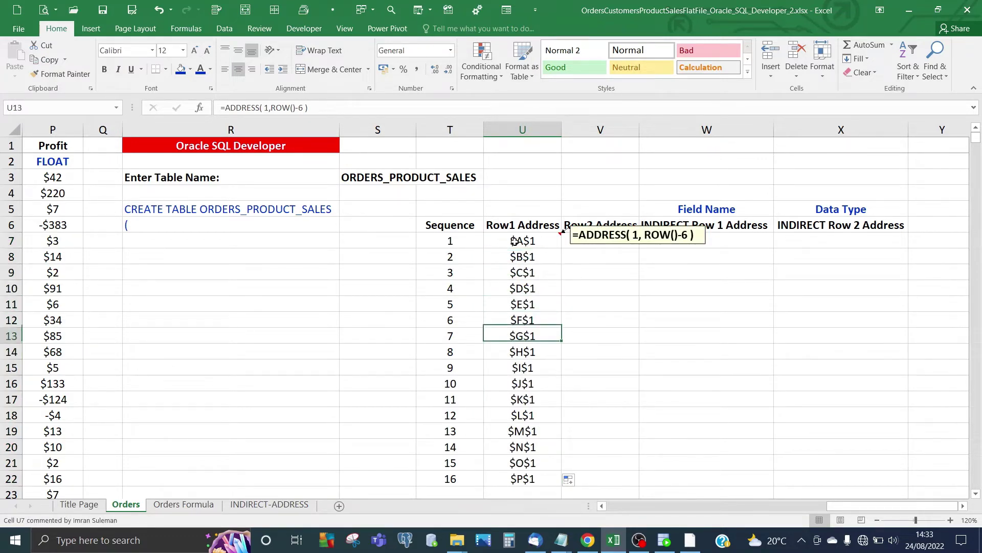
pyautogui.press('Up')
pyautogui.press('Up')
pyautogui.press('Up')
pyautogui.press('Up')
pyautogui.press('Up')
pyautogui.press('Up')
pyautogui.press('Up')
pyautogui.press('Up')
pyautogui.press('Up')
pyautogui.press('Up')
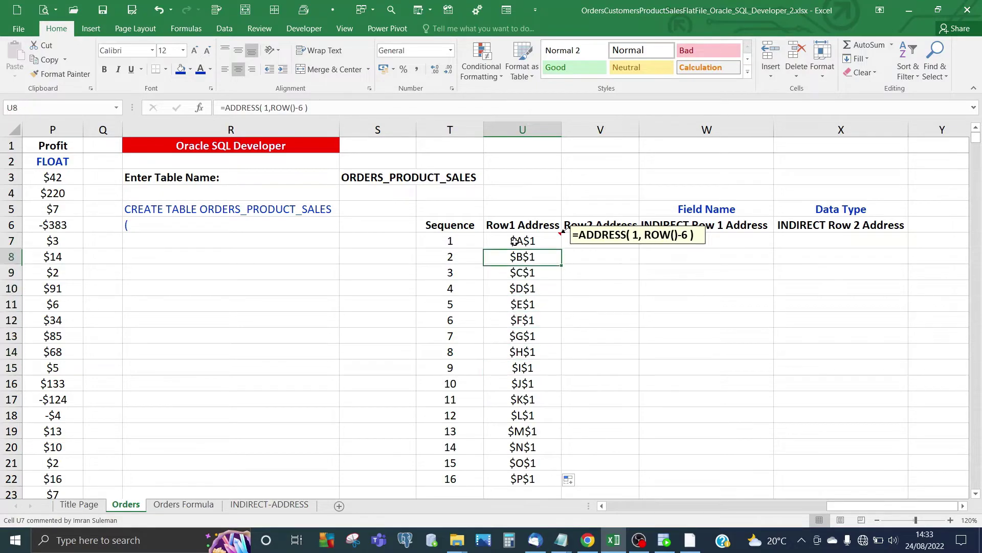
# Trace the first address back to the OrderDate column and check its header and data type in rows 1 and 2.
pyautogui.press('Right')
pyautogui.press('Left')
pyautogui.press('Left')
pyautogui.press('Left')
pyautogui.press('Left')
pyautogui.press('Left')
pyautogui.press('Left')
pyautogui.press('Left')
pyautogui.press('Left')
pyautogui.press('Left')
pyautogui.press('Left')
pyautogui.press('Left')
pyautogui.press('Left')
pyautogui.press('Left')
pyautogui.press('Left')
pyautogui.press('Left')
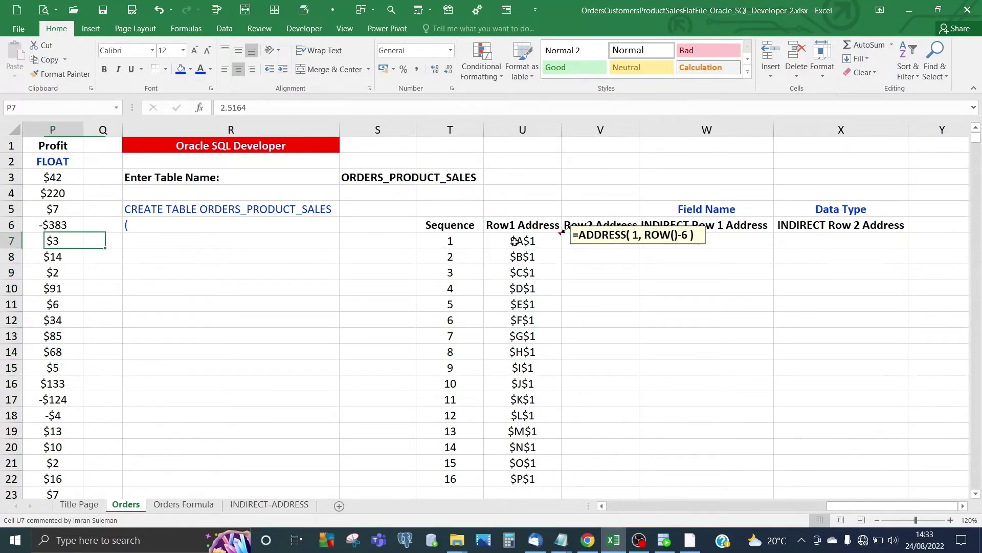
pyautogui.press('Left')
pyautogui.press('Left')
pyautogui.press('Left')
pyautogui.press('Left')
pyautogui.press('Left')
pyautogui.press('Left')
pyautogui.press('Up')
pyautogui.press('Up')
pyautogui.press('Up')
pyautogui.press('Up')
pyautogui.press('Up')
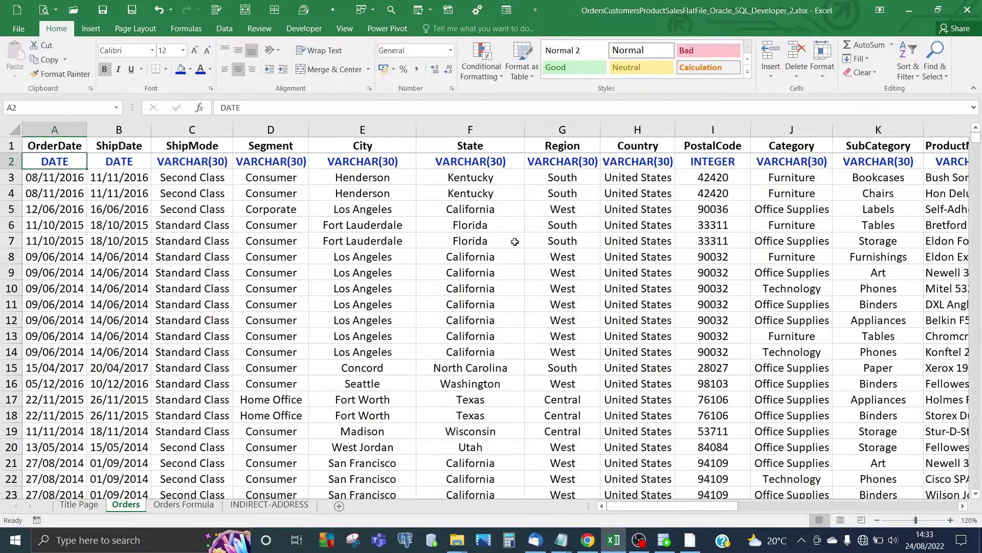
# Review the data types in row 2 from column A across the field columns, ending back at the helper columns.
pyautogui.press('Right')
pyautogui.press('Left')
pyautogui.press('Right')
pyautogui.press('Right')
pyautogui.press('Right')
pyautogui.press('Right')
pyautogui.press('Right')
pyautogui.press('Right')
pyautogui.press('Right')
pyautogui.press('Right')
pyautogui.press('Right')
pyautogui.press('Right')
pyautogui.press('Right')
pyautogui.press('Right')
pyautogui.press('Right')
pyautogui.press('Right')
pyautogui.press('Right')
pyautogui.press('Right')
pyautogui.press('Right')
pyautogui.press('Right')
pyautogui.press('Right')
pyautogui.press('Right')
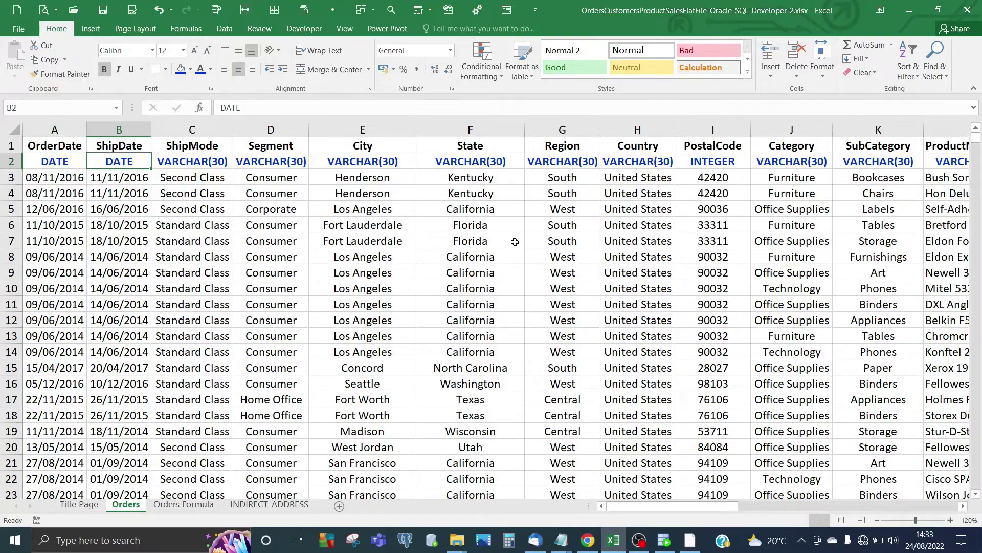
pyautogui.press('Right')
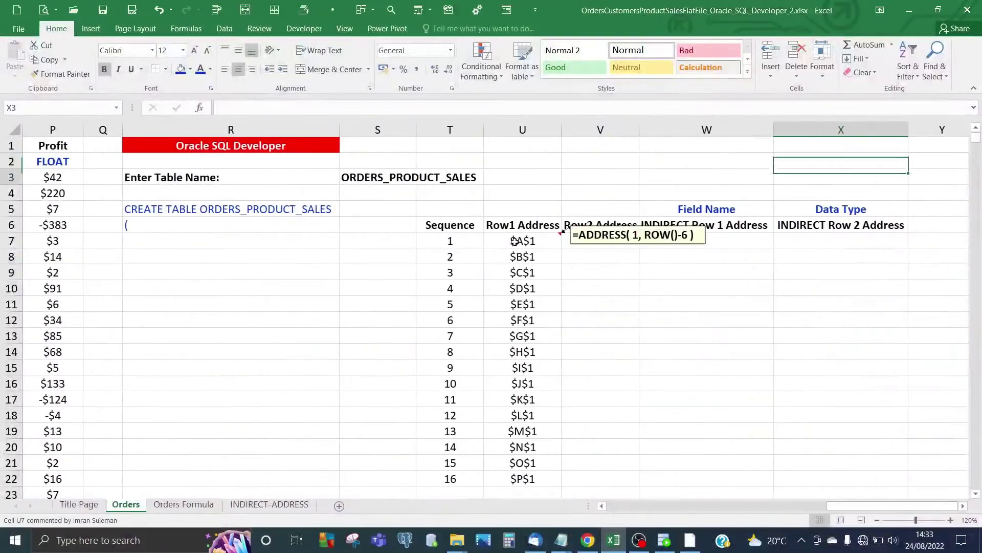
pyautogui.press('Down')
pyautogui.press('Down')
pyautogui.press('Down')
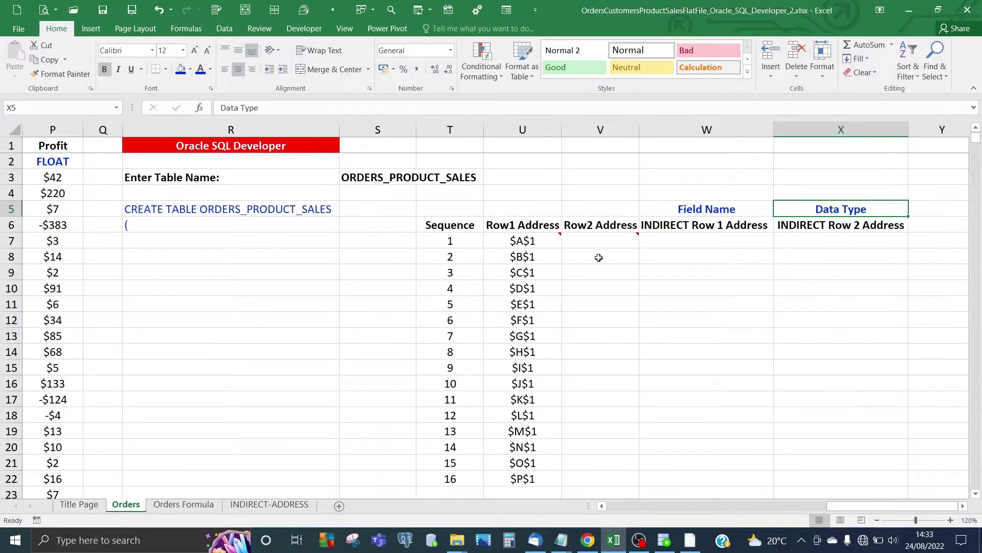
# Copy the Row1 Address formula from U7 into V7 and change it to =ADDRESS( 2, ROW()-6 ).
pyautogui.click(544, 241)
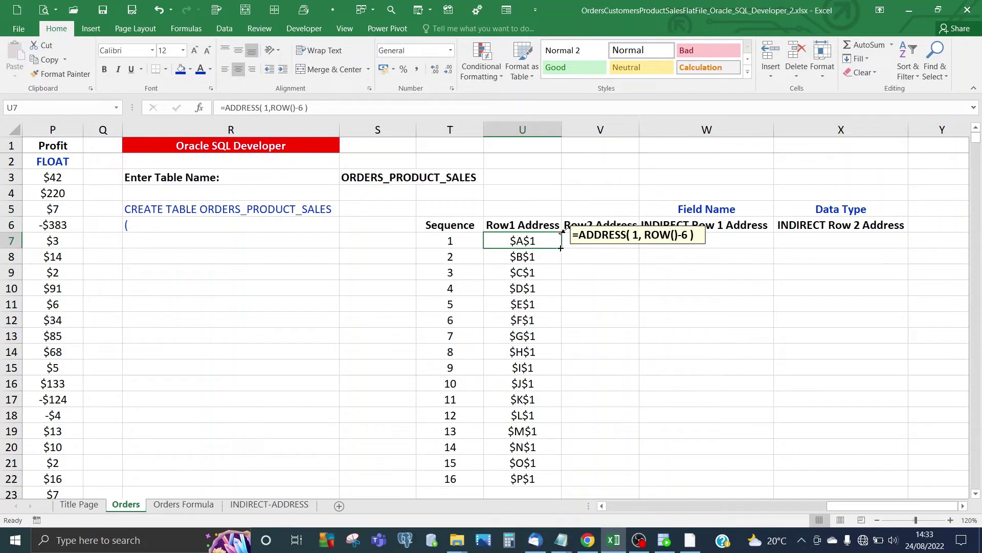
pyautogui.click(609, 241)
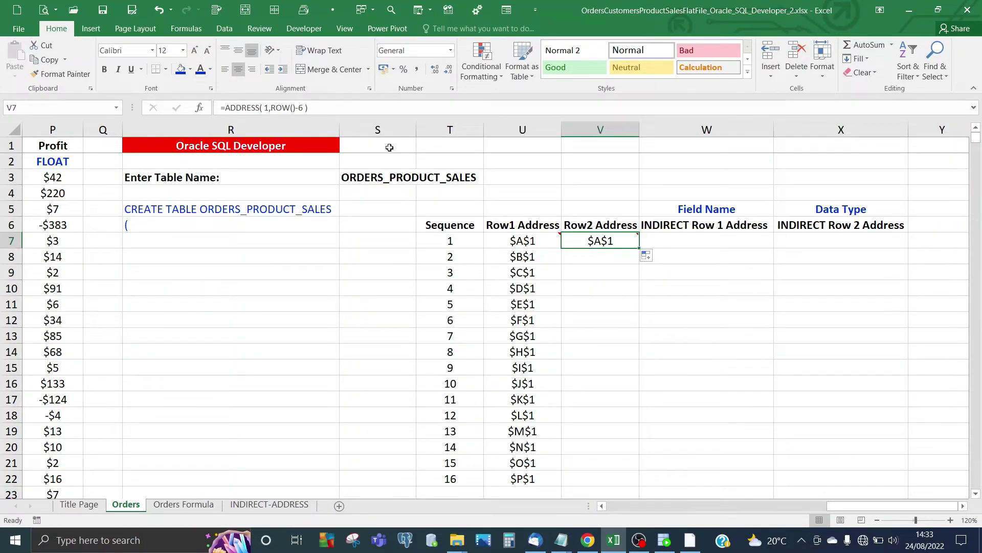
pyautogui.click(269, 108)
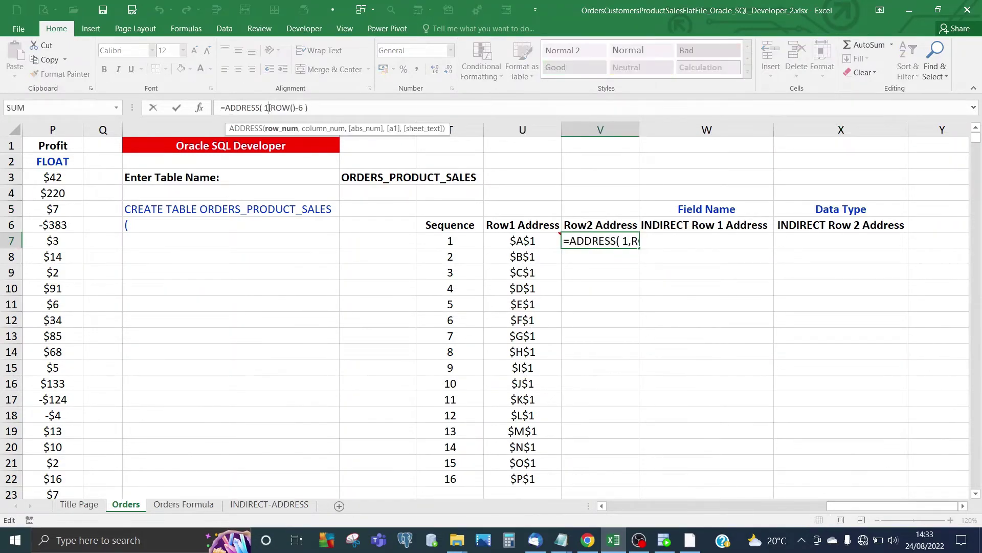
pyautogui.press('BackSpace')
pyautogui.write('2')
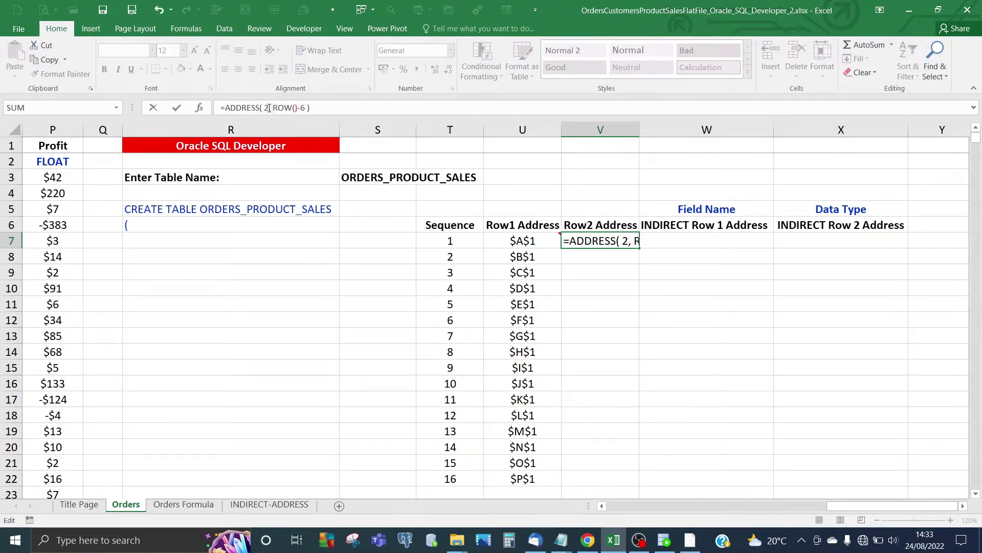
pyautogui.press('Return')
# Fill the Row2 Address formula in V7 down through V22 and check the formula in V7.
pyautogui.click(624, 242)
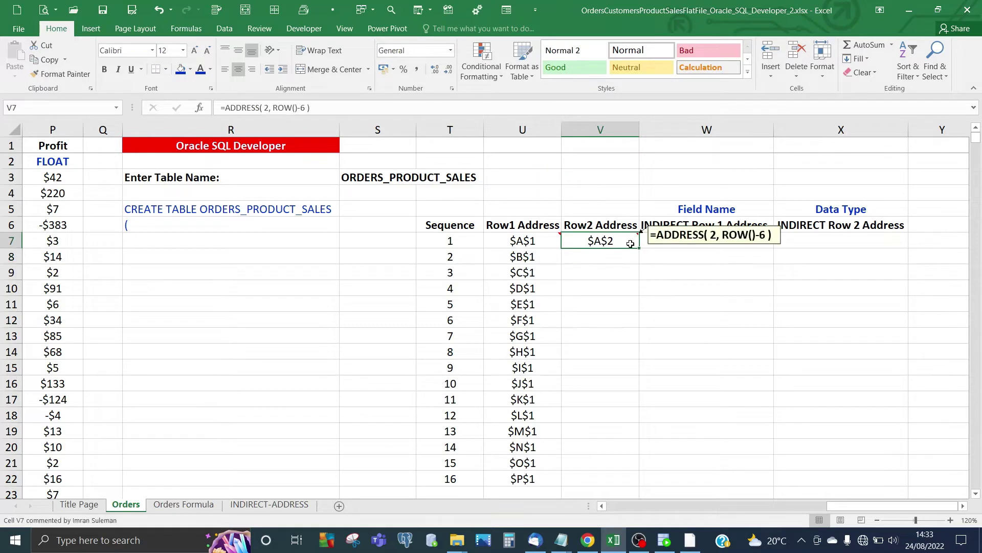
pyautogui.moveTo(638, 248); pyautogui.dragTo(634, 478)
pyautogui.click(610, 304)
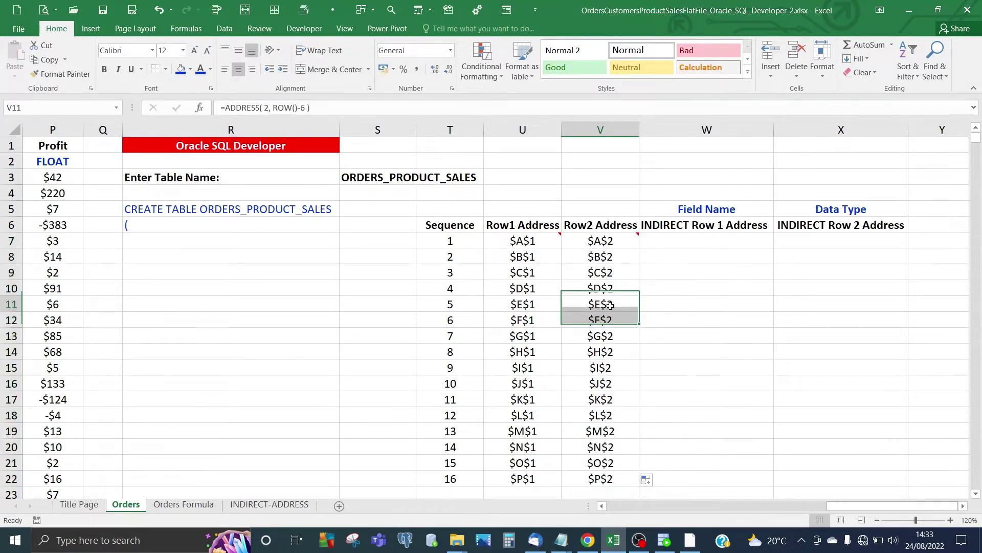
pyautogui.doubleClick(599, 247)
pyautogui.press('Return')
pyautogui.press('Return')
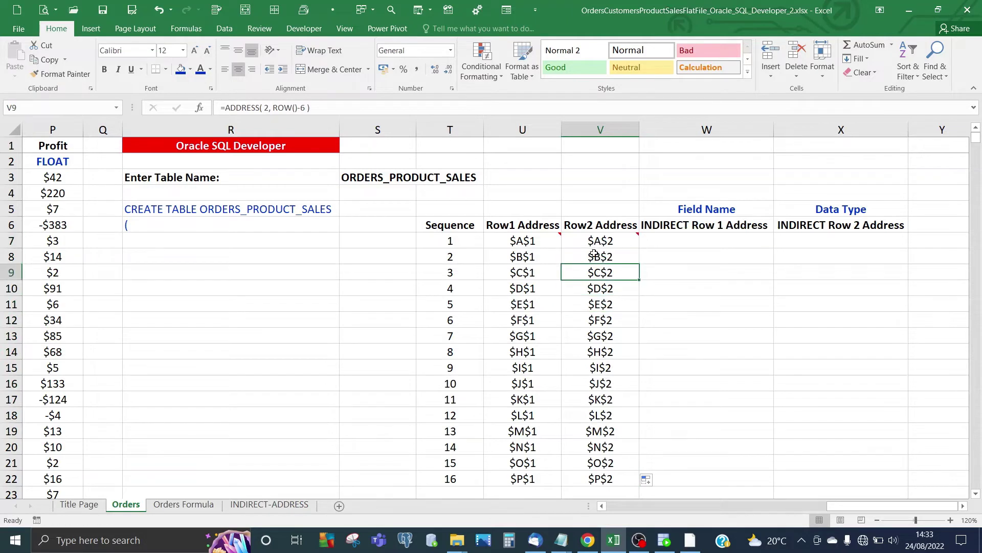
pyautogui.doubleClick(592, 241)
pyautogui.press('Escape')
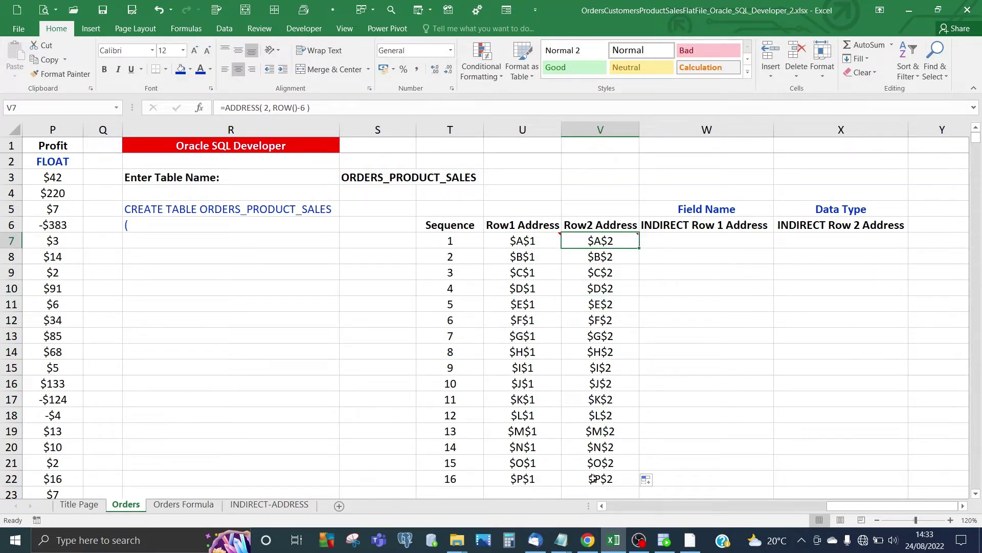
# Enter the formula =INDIRECT(ADDRESS(1,ROW()-6)) in W7 under Field Name, accepting the suggested spacing correction.
pyautogui.click(670, 242)
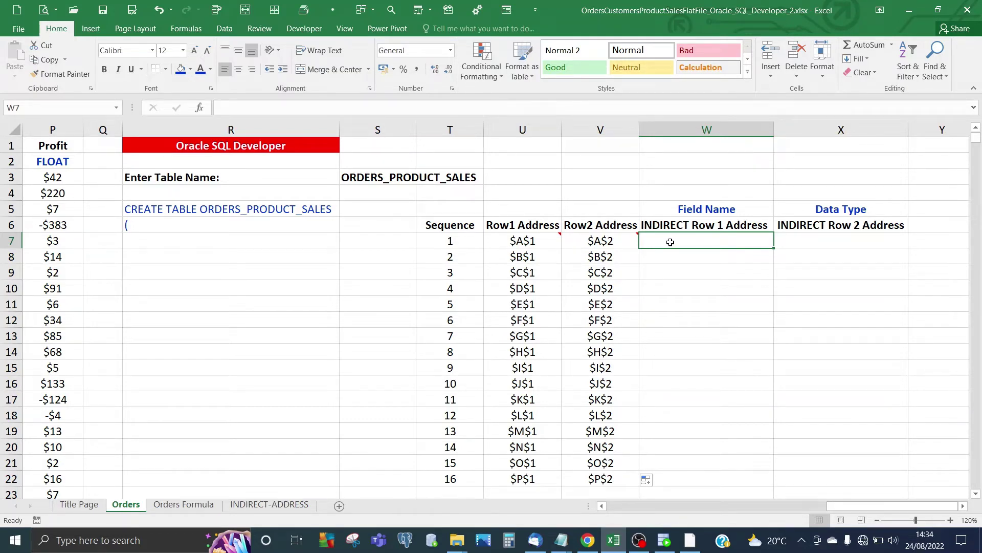
pyautogui.write('=IN')
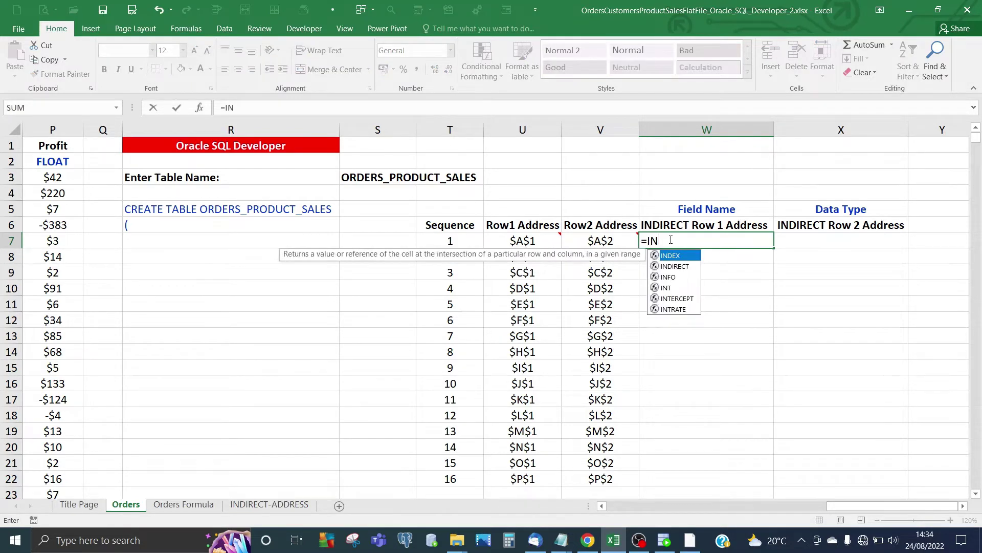
pyautogui.write('DIRECT')
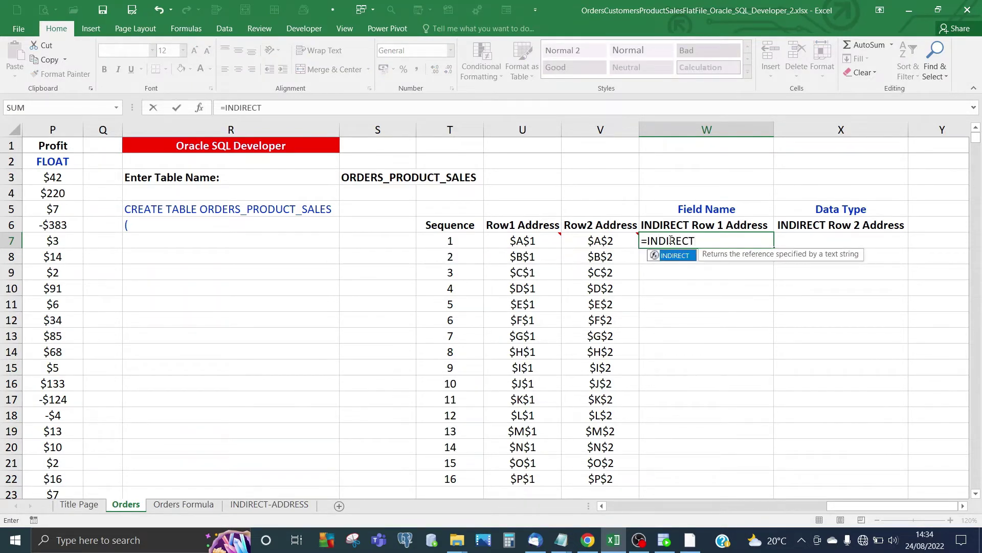
pyautogui.write('(')
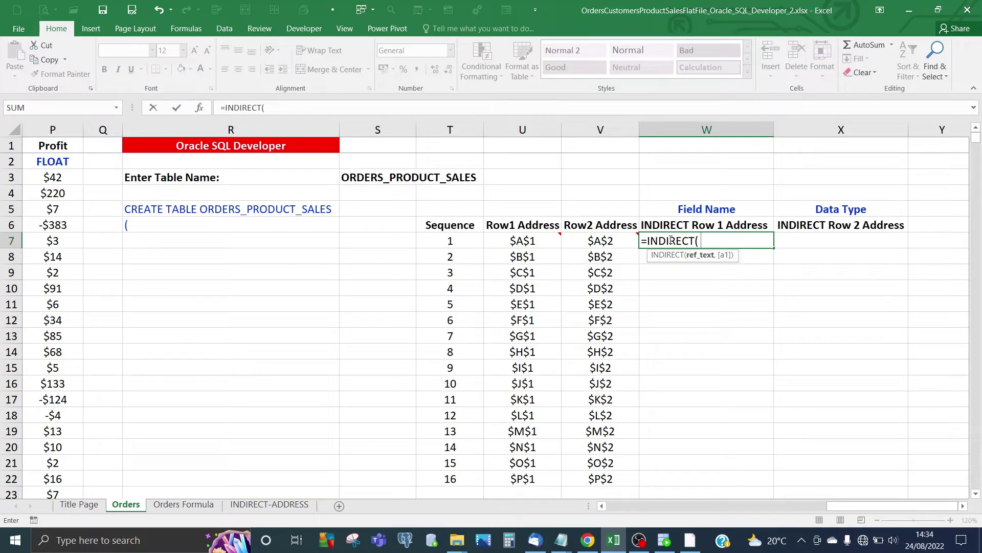
pyautogui.write(' ADDRE')
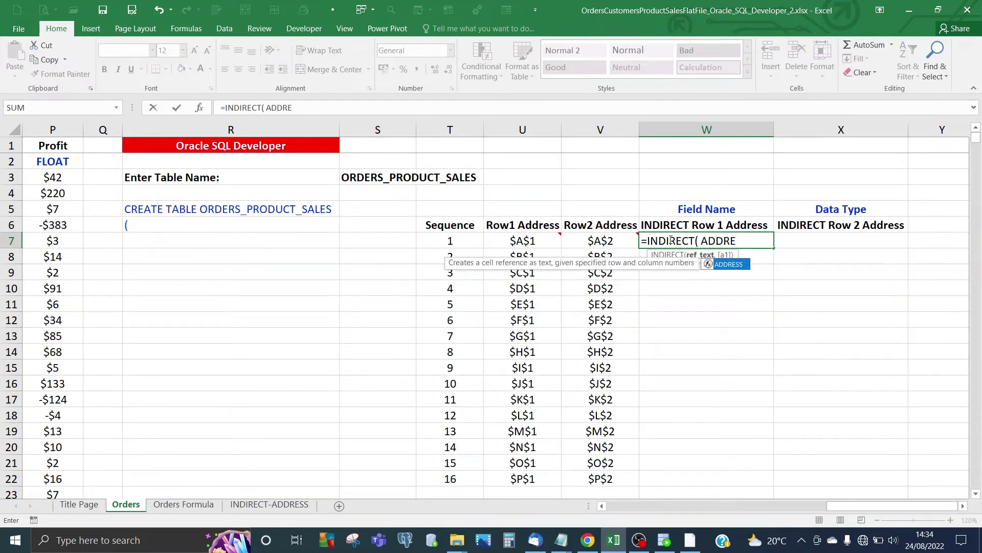
pyautogui.write('SS (')
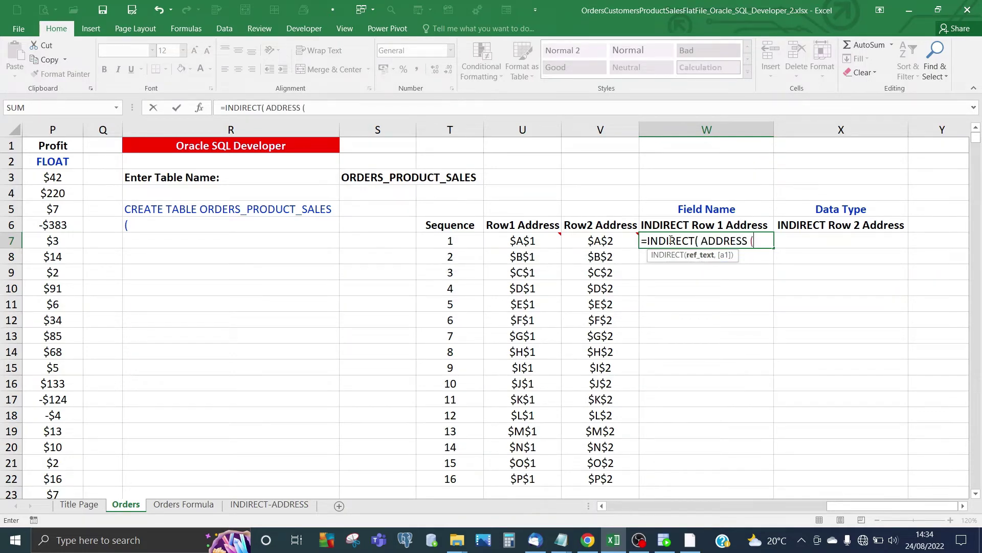
pyautogui.write('1, ROW')
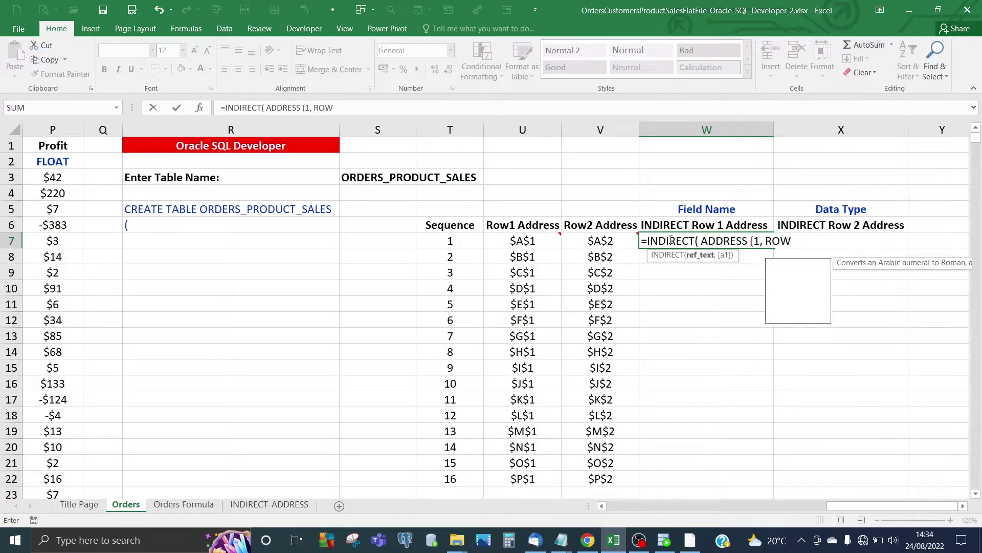
pyautogui.write('()')
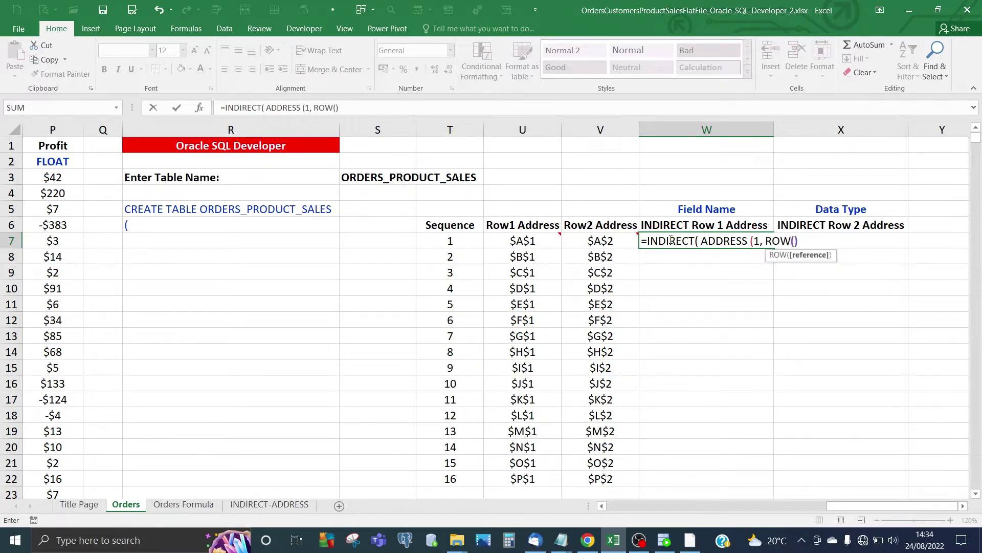
pyautogui.write('-6')
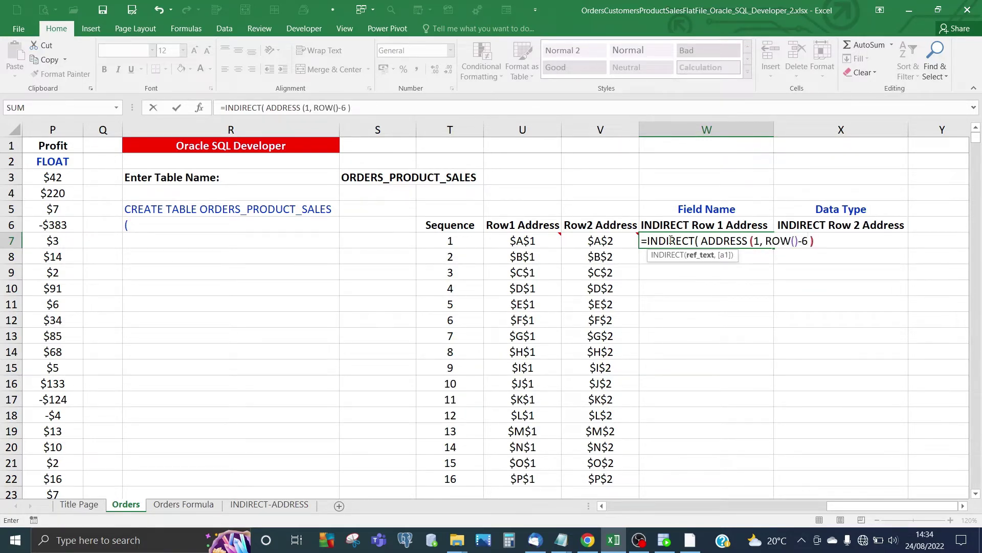
pyautogui.write(' ) )')
pyautogui.press('Return')
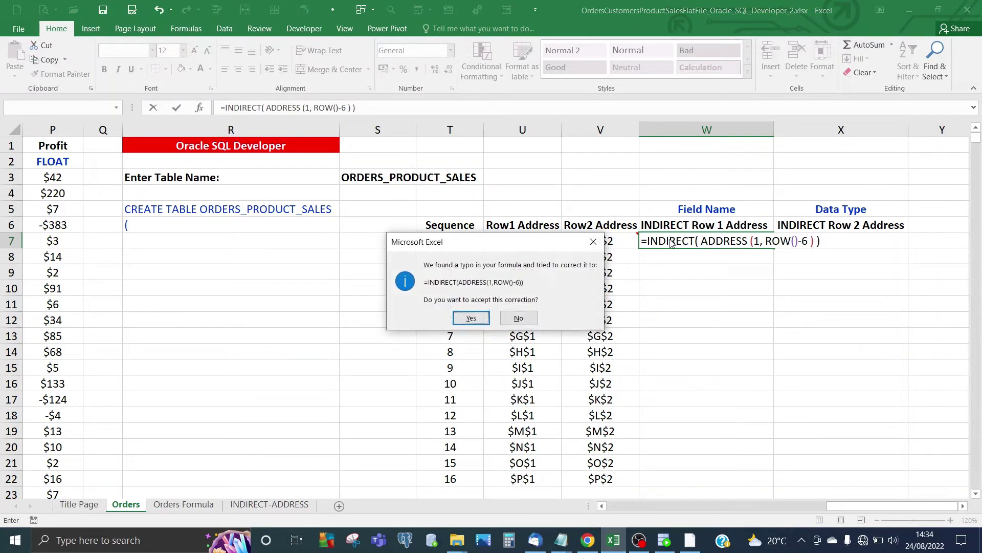
pyautogui.click(463, 320)
pyautogui.click(676, 241)
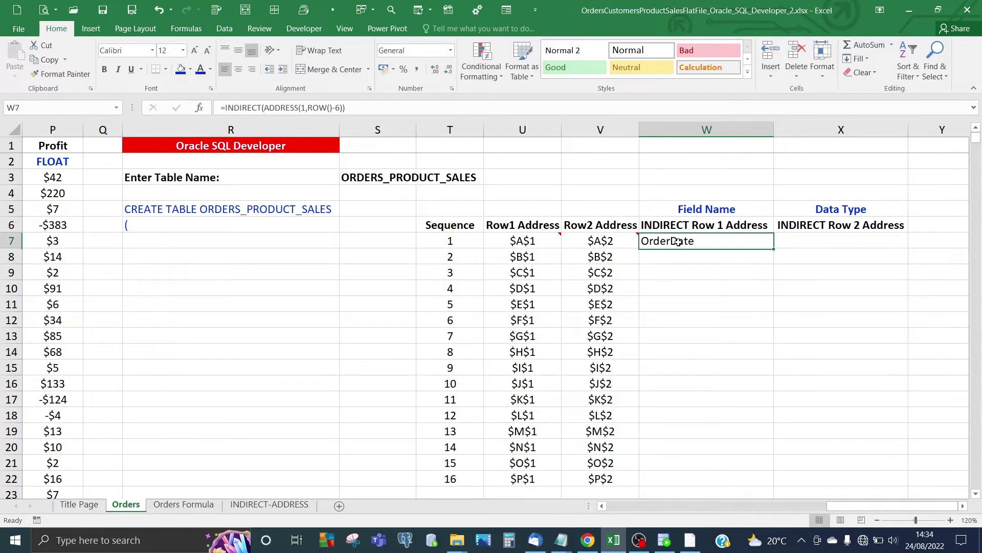
pyautogui.moveTo(840, 504)
pyautogui.mouseDown()
pyautogui.moveTo(604, 505)
pyautogui.moveTo(840, 494)
pyautogui.mouseUp()
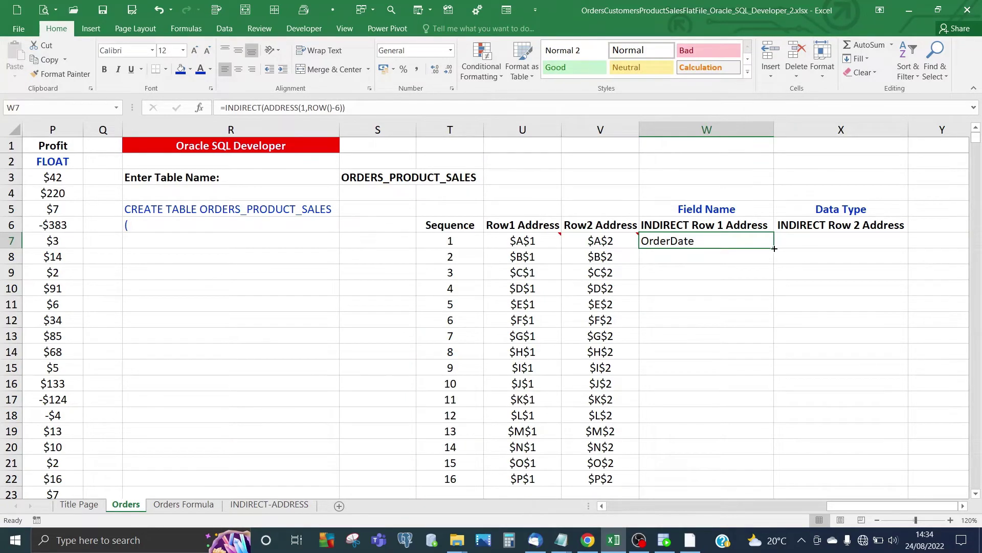
# Copy the Field Name formula from W7 into X7 and change it to =INDIRECT(ADDRESS(2,ROW()-6)).
pyautogui.moveTo(774, 247); pyautogui.dragTo(814, 241)
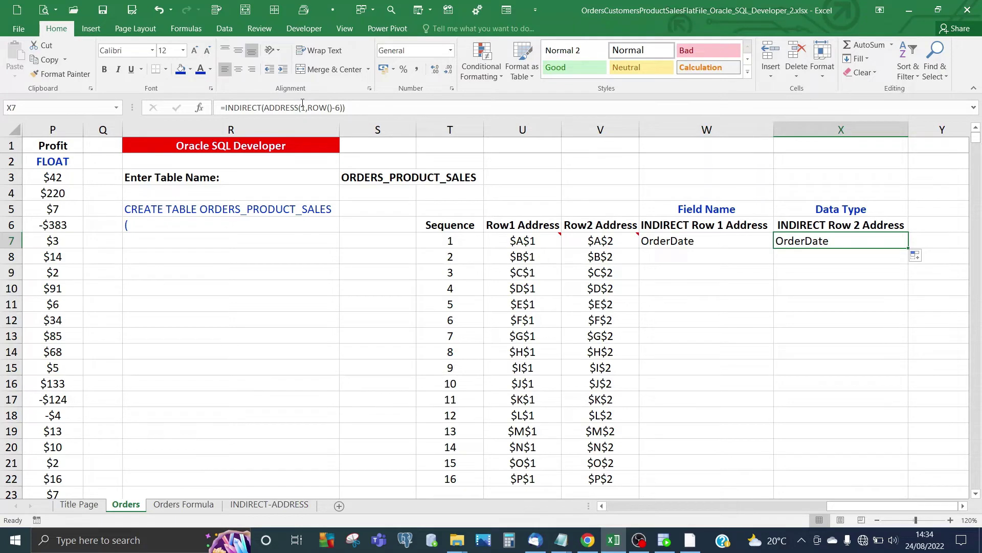
pyautogui.click(305, 107)
pyautogui.press('BackSpace')
pyautogui.write('2')
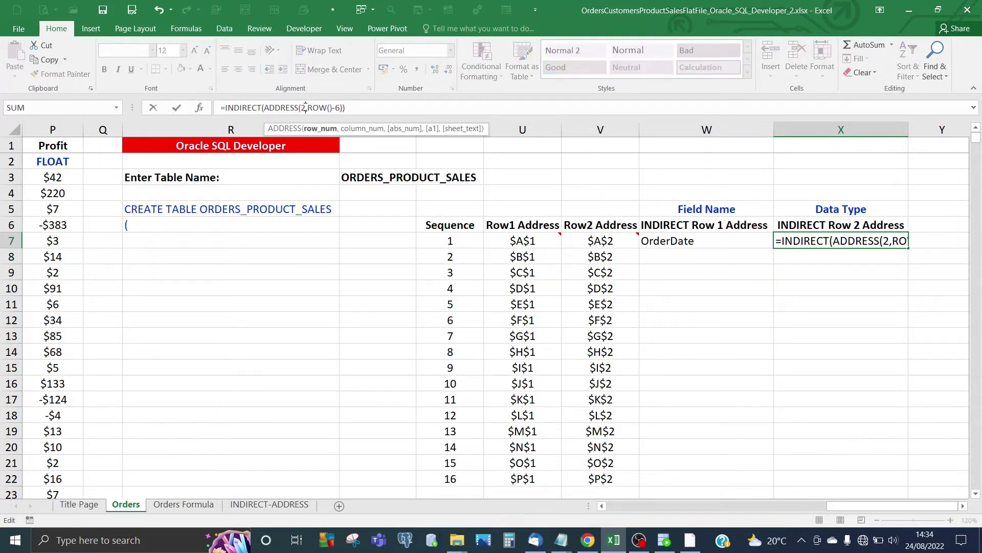
pyautogui.press('Return')
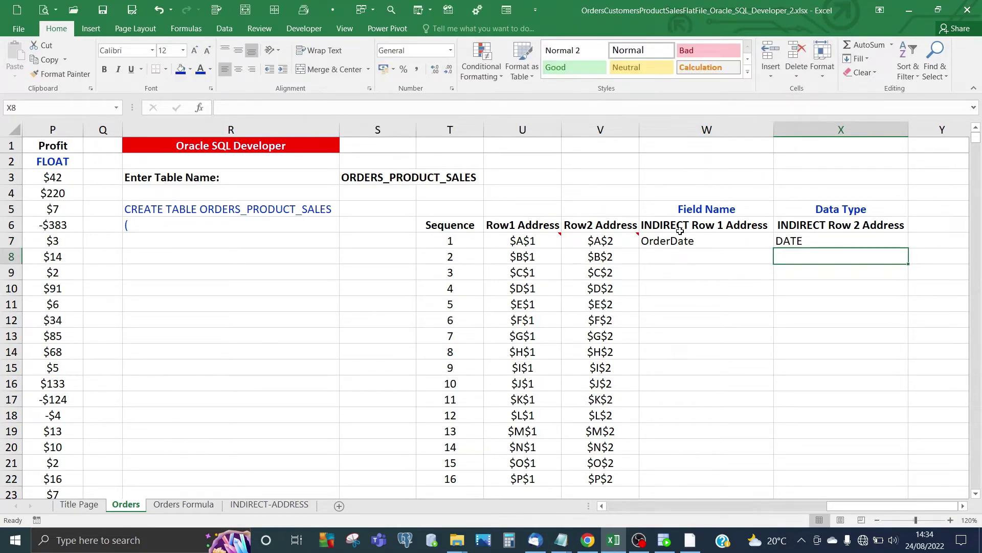
# Fill the Field Name and Data Type formulas in W7:X7 down through row 22.
pyautogui.moveTo(677, 241); pyautogui.dragTo(842, 237)
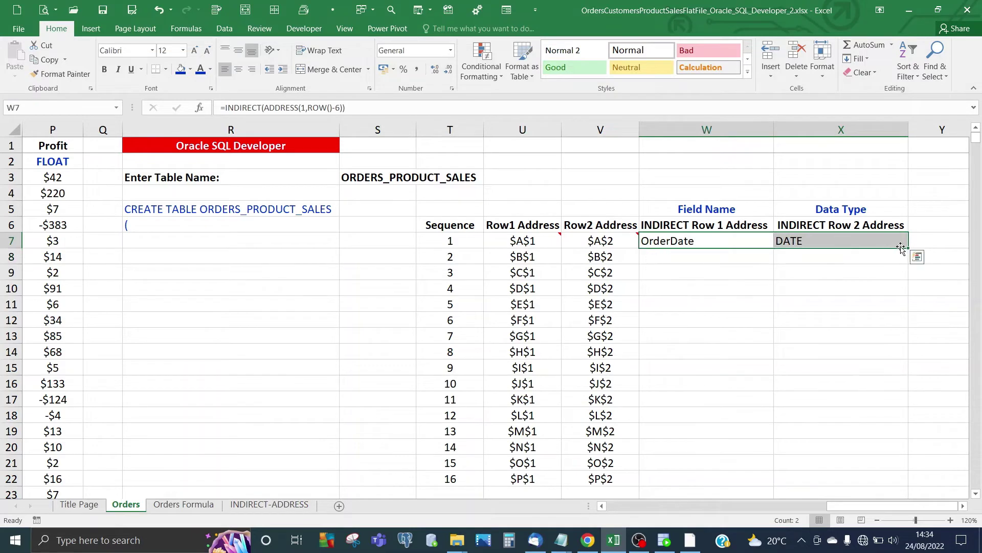
pyautogui.moveTo(908, 248); pyautogui.dragTo(902, 481)
pyautogui.click(737, 278)
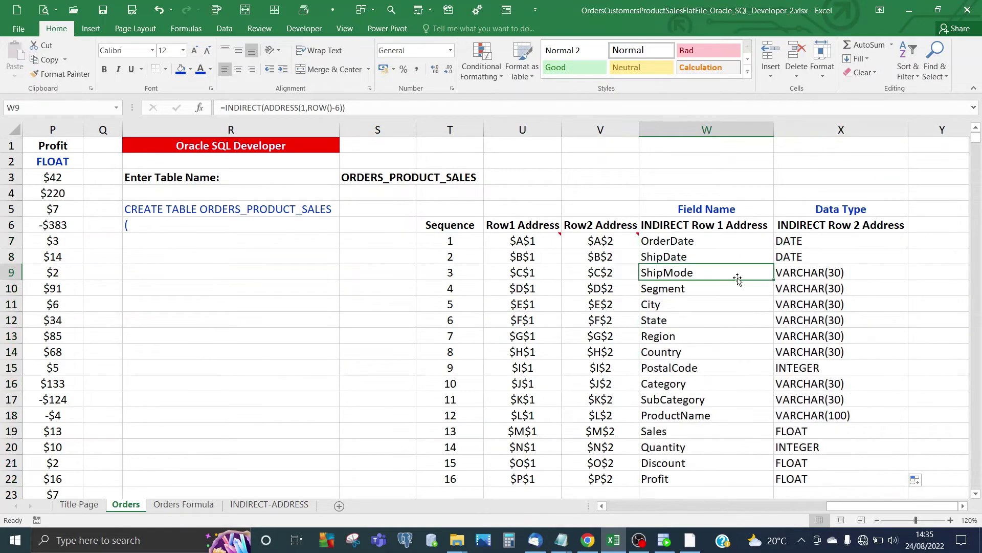
# Examine the INDIRECT formulas in W7 and X7 and the neighbouring address formulas in row 7.
pyautogui.click(667, 238)
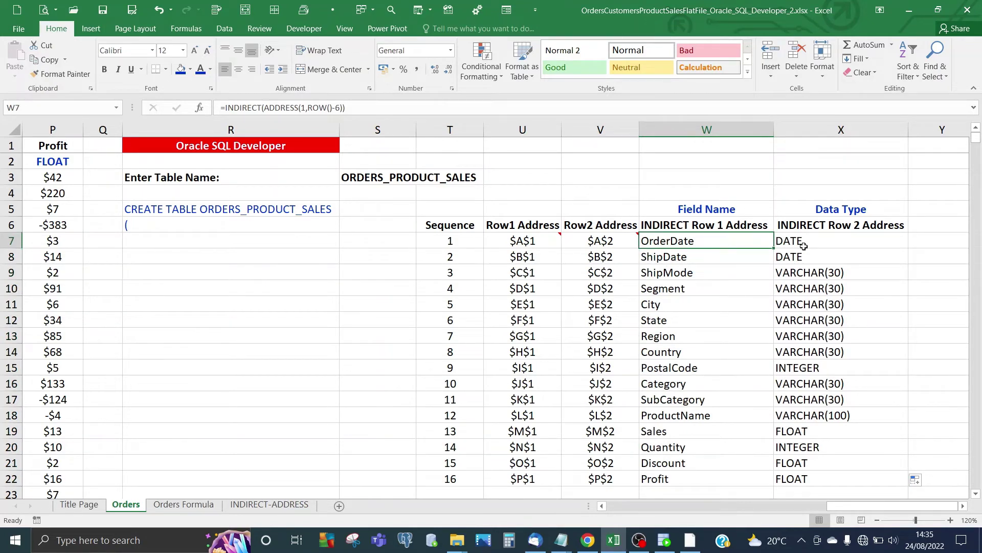
pyautogui.click(822, 245)
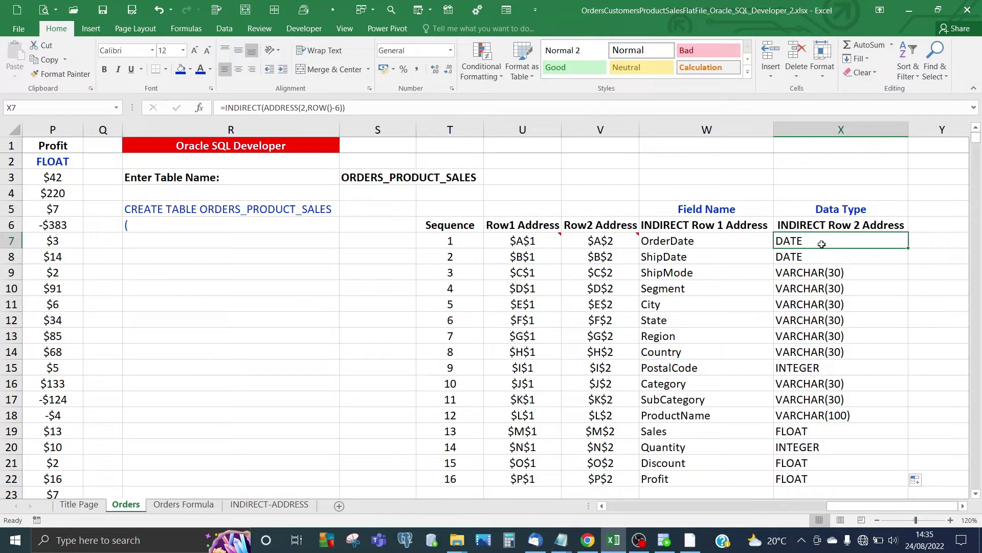
pyautogui.click(687, 237)
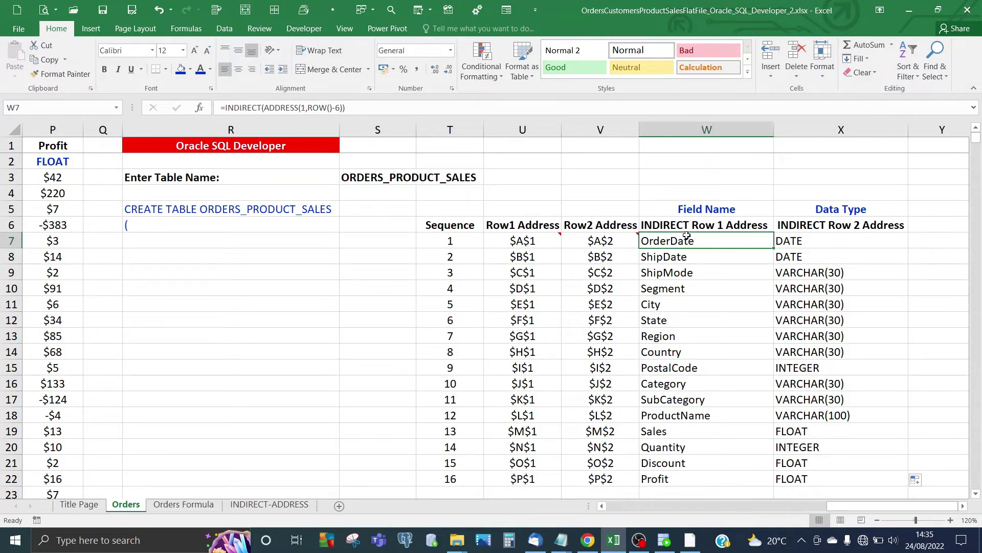
pyautogui.press('Left')
pyautogui.press('Left')
pyautogui.press('Right')
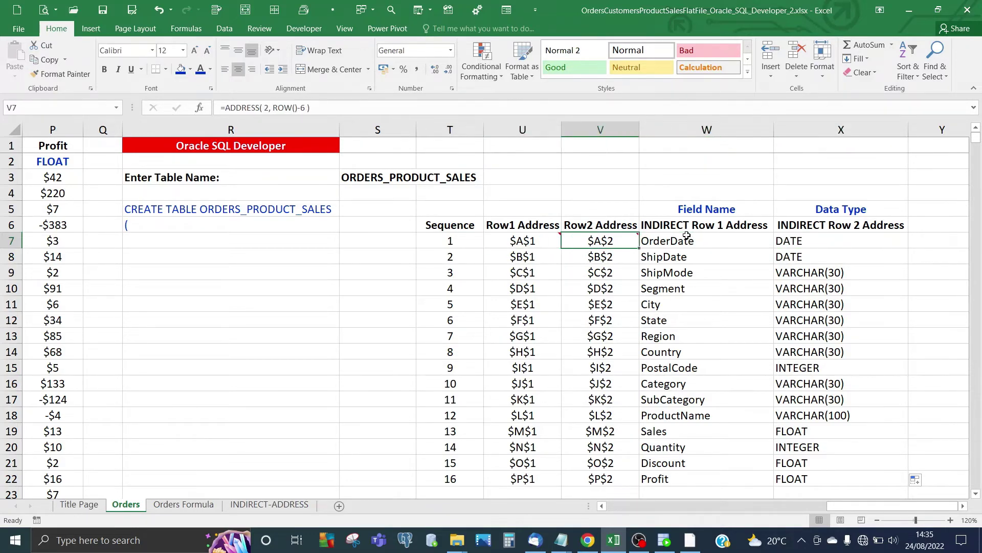
pyautogui.press('Right')
pyautogui.press('Left')
pyautogui.press('Left')
pyautogui.press('Left')
pyautogui.press('Left')
pyautogui.press('Left')
pyautogui.press('Left')
pyautogui.press('Right')
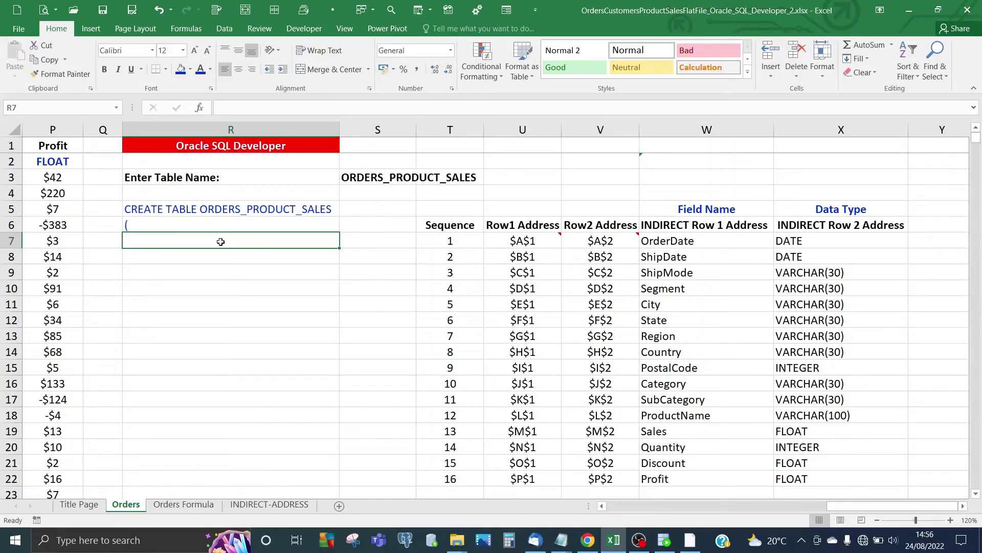
# Enter the formula =W7 & " " & X7 in R7 to join the field name and data type.
pyautogui.write('=')
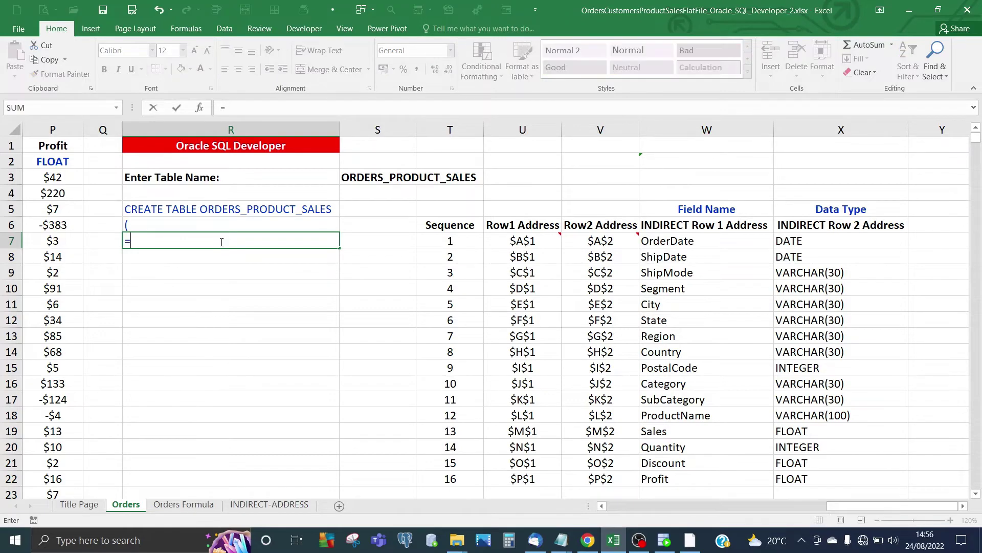
pyautogui.click(685, 243)
pyautogui.write('& ')
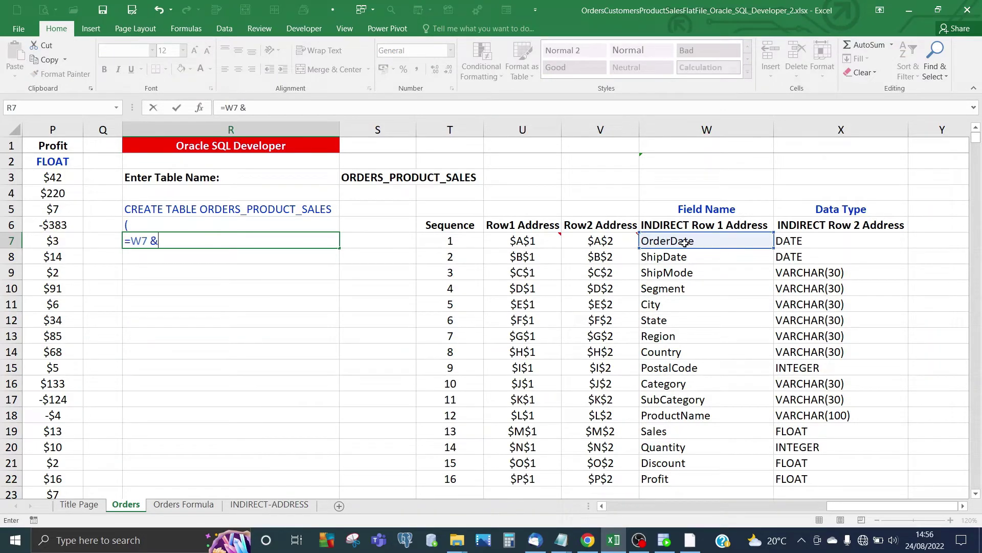
pyautogui.write('" " &')
pyautogui.click(827, 240)
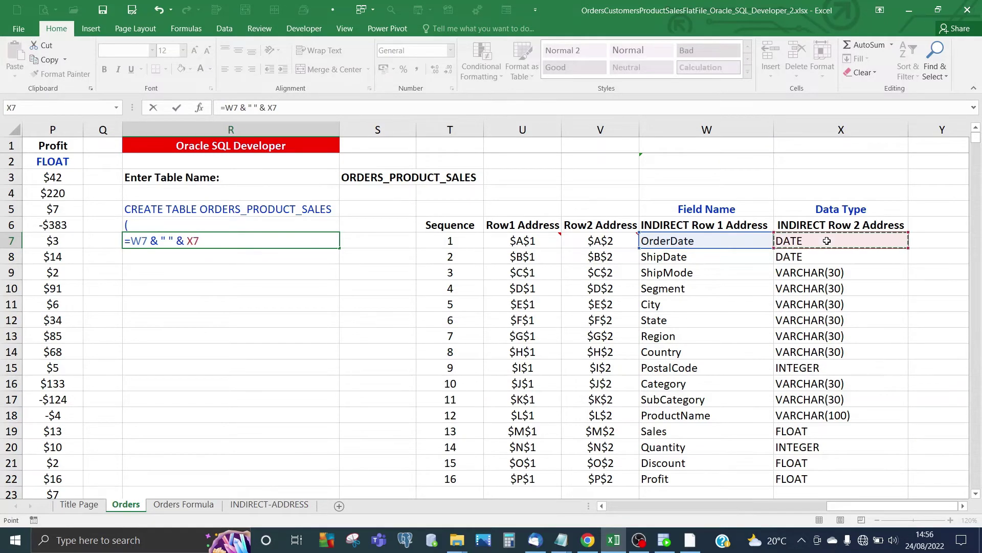
pyautogui.press('Return')
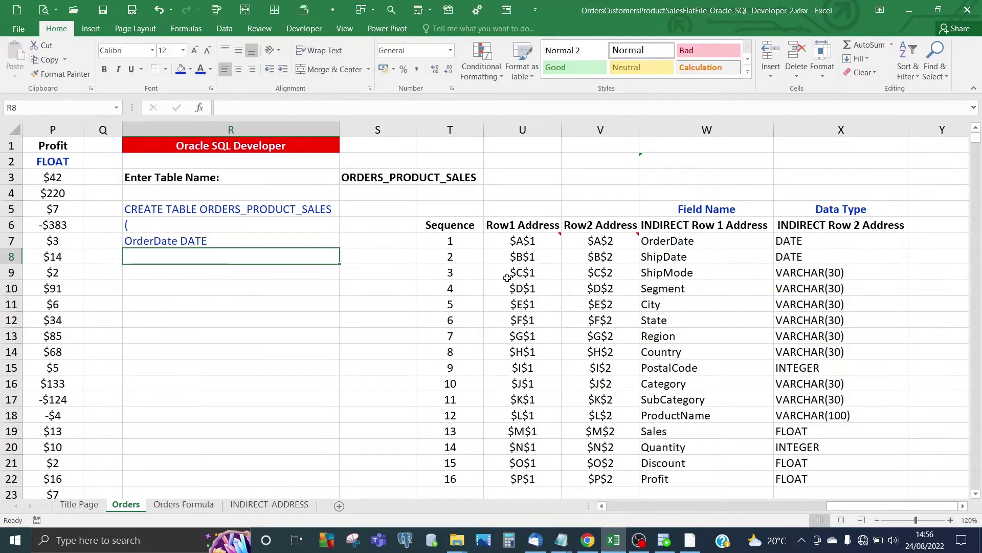
# Append a trailing comma to the R7 formula, making it =W7 & " " & X7 & ",".
pyautogui.click(269, 238)
pyautogui.click(303, 107)
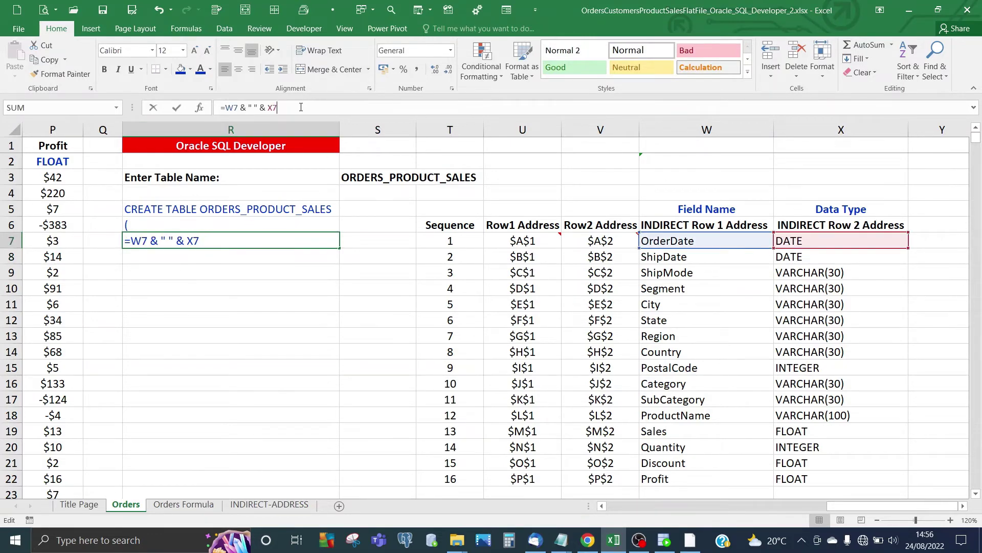
pyautogui.write('& ",')
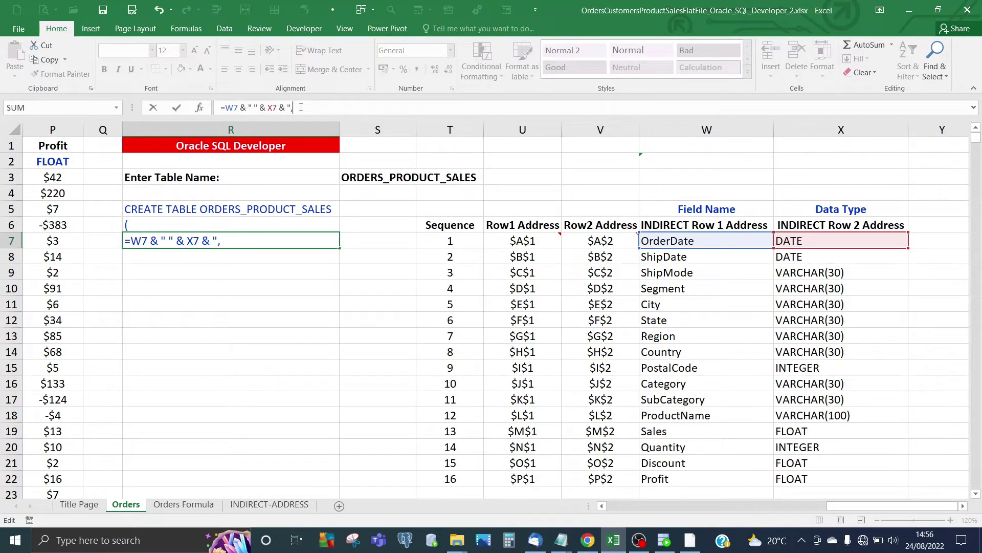
pyautogui.write('"')
pyautogui.press('Return')
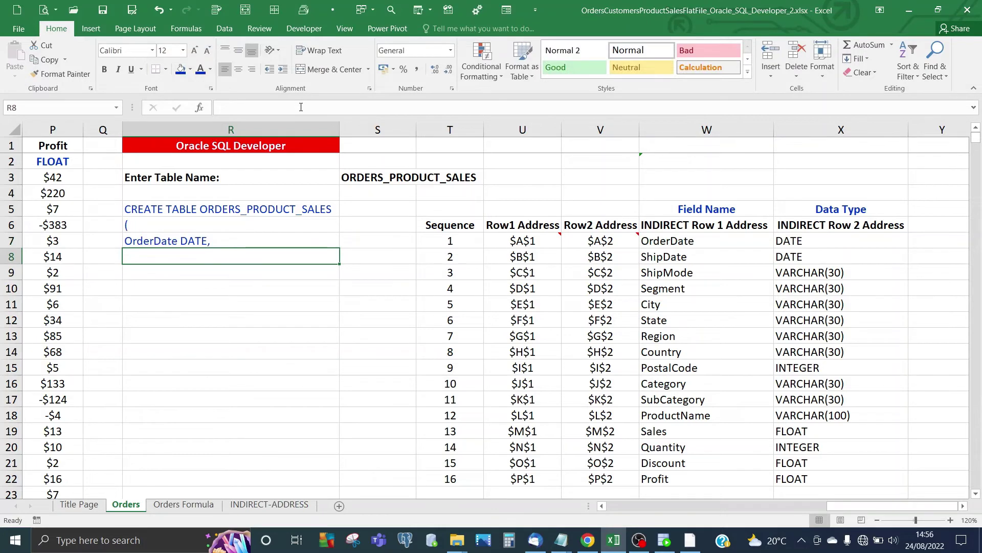
# Fill the R7 column definition formula down through R22 and check it against the helper cells U7:X7.
pyautogui.click(195, 241)
pyautogui.moveTo(339, 248); pyautogui.dragTo(342, 482)
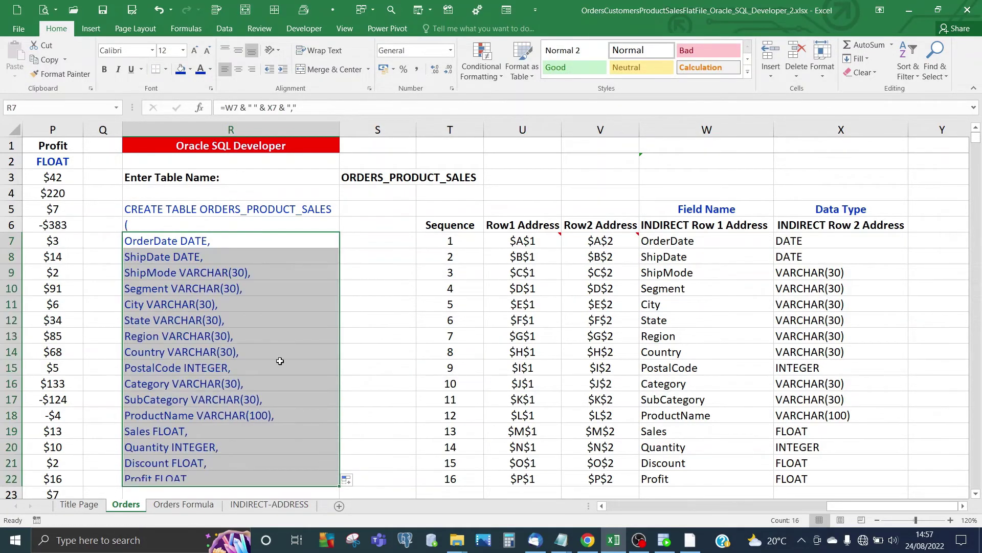
pyautogui.click(220, 325)
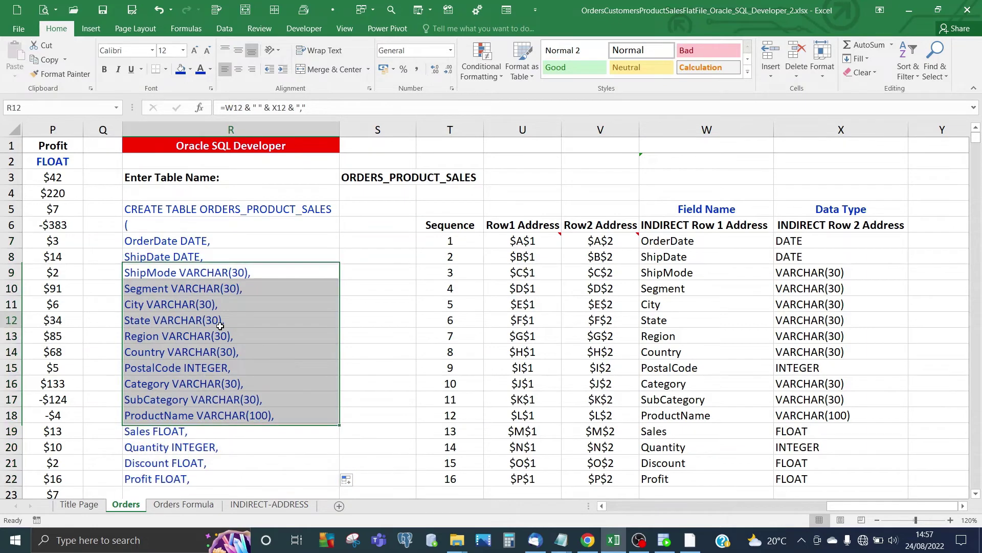
pyautogui.click(181, 241)
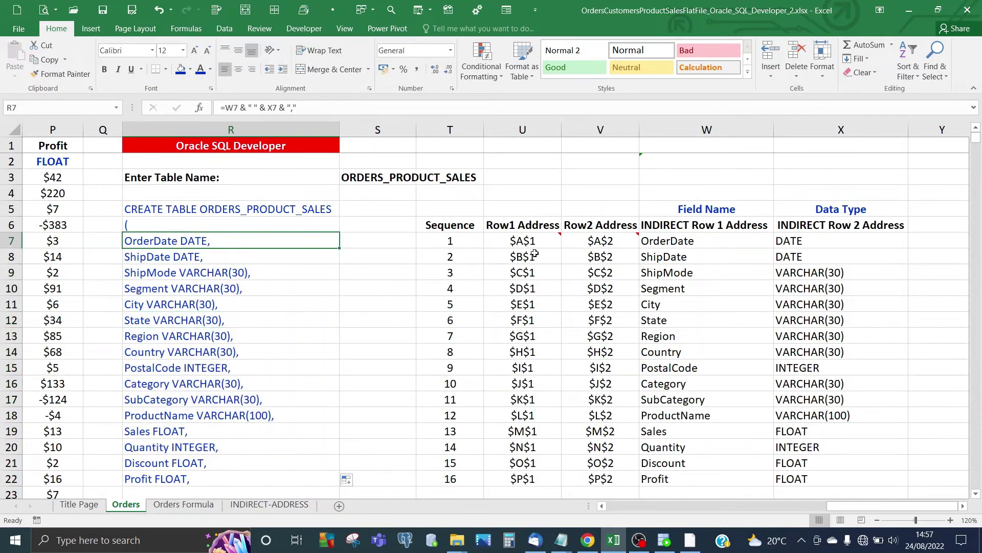
pyautogui.moveTo(531, 240)
pyautogui.moveTo(531, 240); pyautogui.dragTo(795, 237)
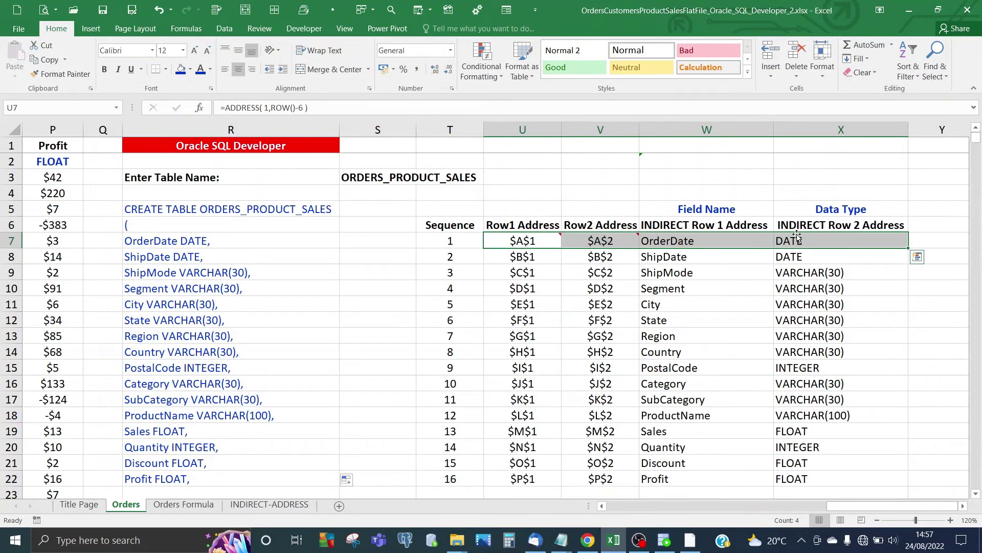
pyautogui.click(792, 239)
pyautogui.click(217, 236)
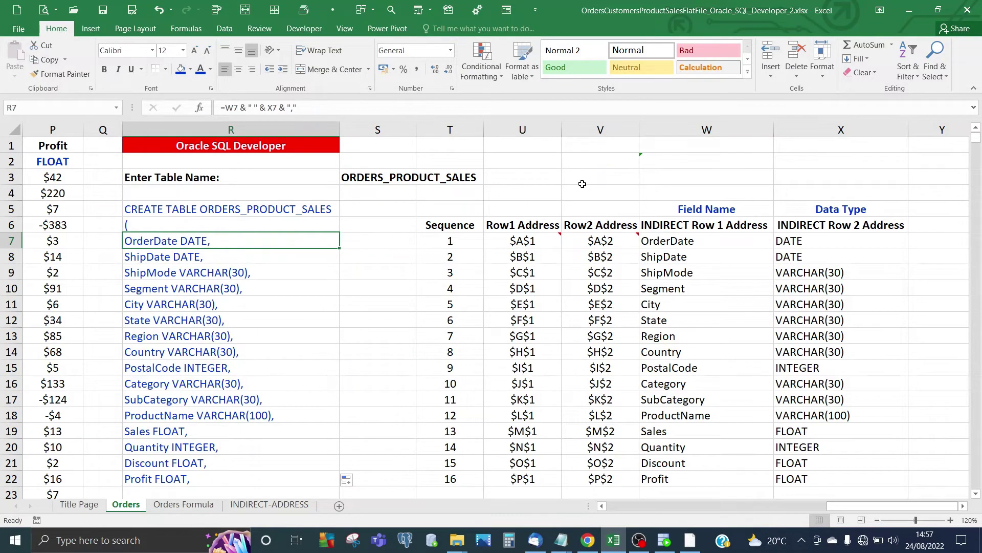
# Copy the combined INDIRECT and ADDRESS formula text from W2 and replace the formula in R7 with it.
pyautogui.click(654, 163)
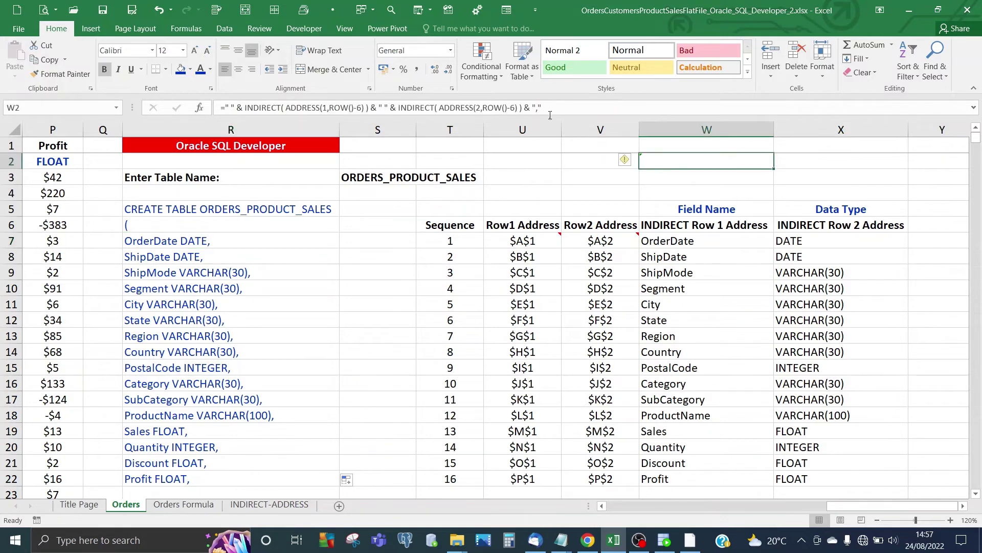
pyautogui.write('=" " & INDIRECT( ADDRESS(1,ROW()-6) ) & " " & INDIRECT( ADDRESS(2,ROW()-6) ) & ","')
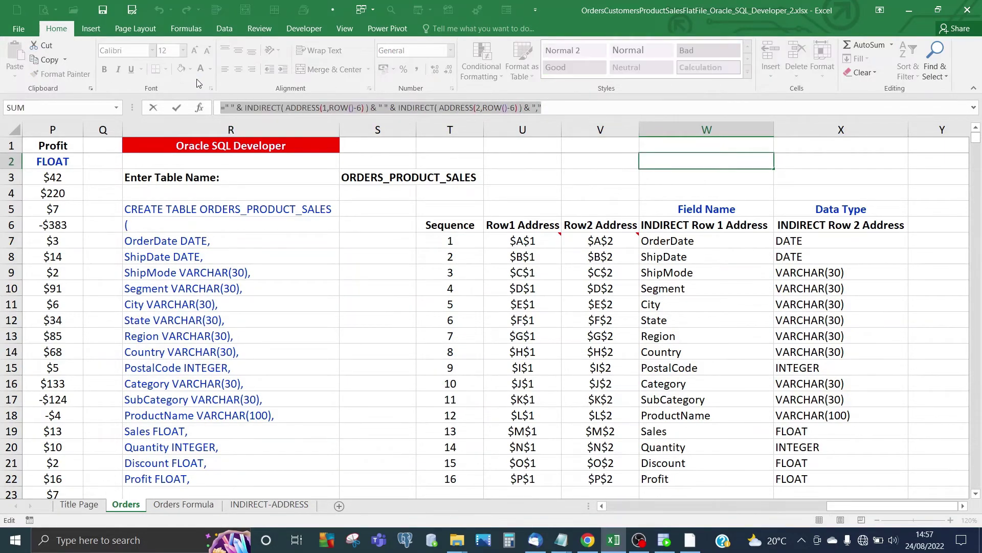
pyautogui.hotkey('ctrl', 'c')
pyautogui.click(175, 109)
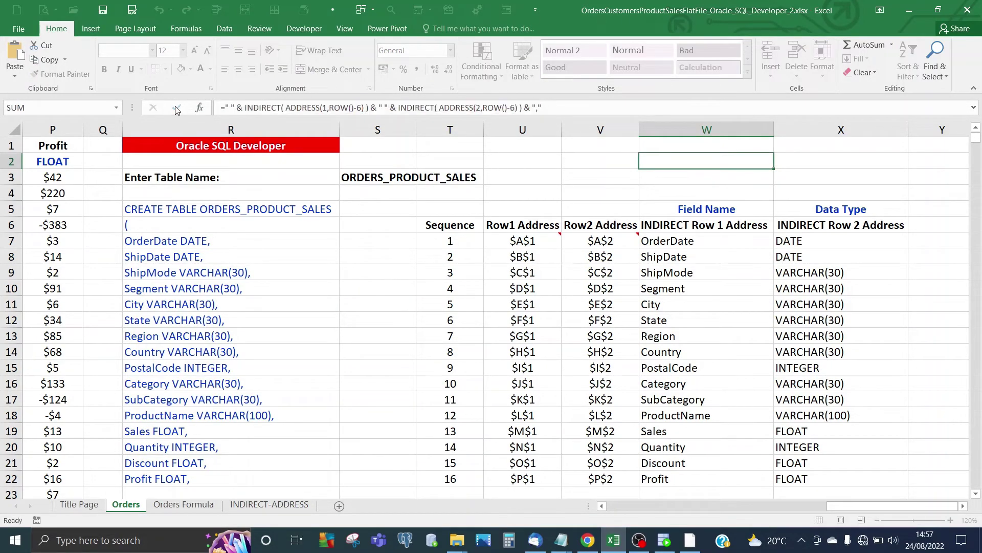
pyautogui.click(164, 244)
pyautogui.moveTo(313, 104); pyautogui.dragTo(214, 107)
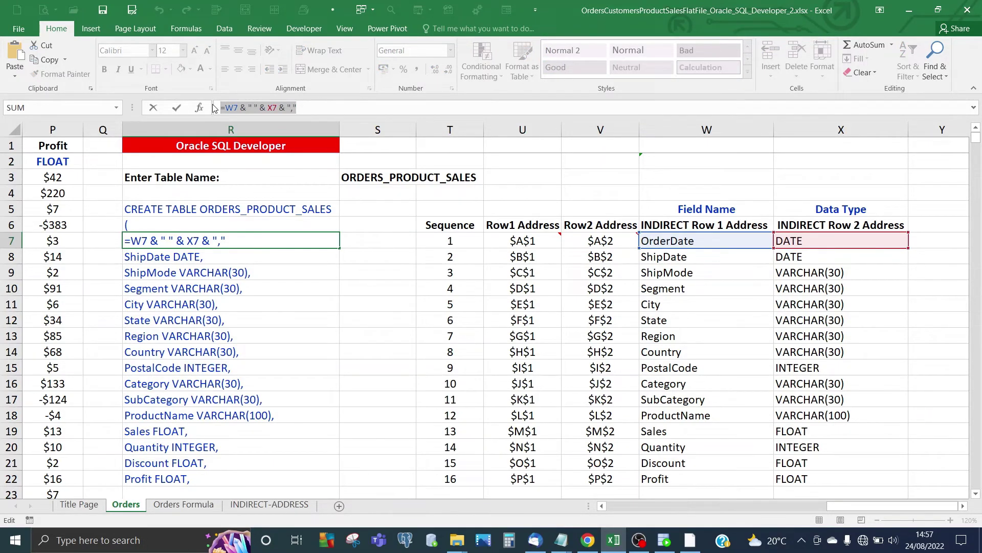
pyautogui.hotkey('ctrl', 'v')
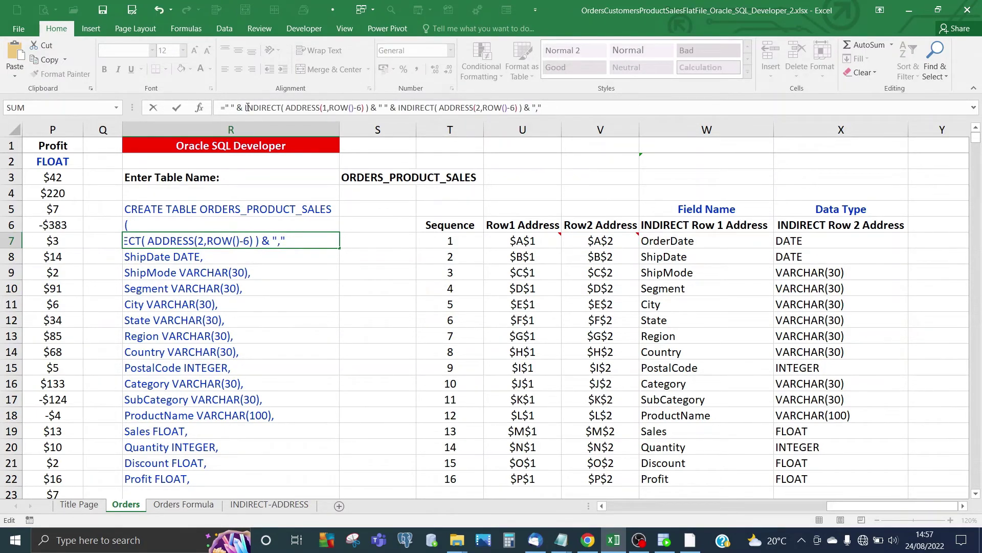
# Remove the leading space string and ampersand so R7 reads =INDIRECT( ADDRESS(1,ROW()-6) ) & " " & INDIRECT( ADDRESS(2,ROW()-6) ) & ",".
pyautogui.click(248, 107)
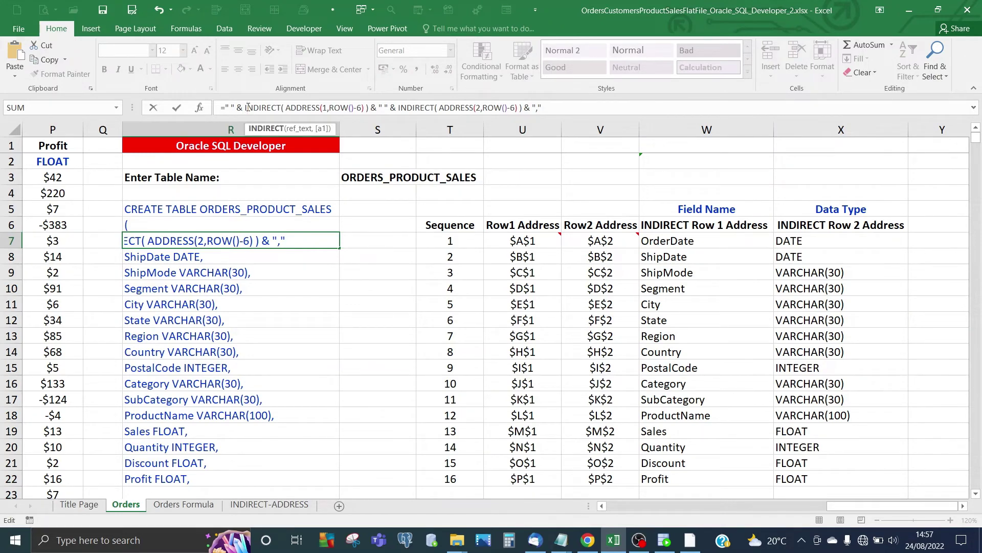
pyautogui.click(245, 107)
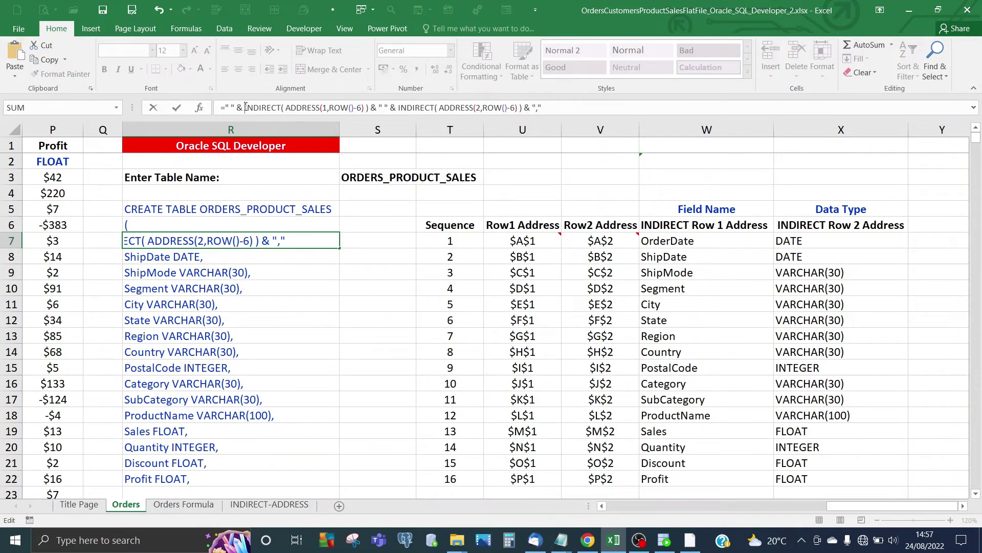
pyautogui.press('BackSpace')
pyautogui.press('BackSpace')
pyautogui.press('BackSpace')
pyautogui.press('BackSpace')
pyautogui.press('BackSpace')
pyautogui.press('BackSpace')
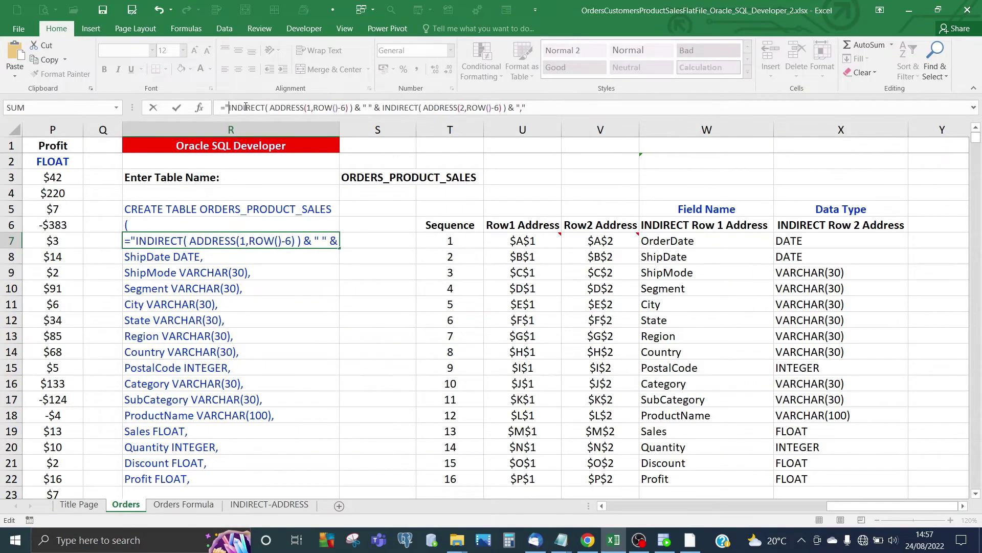
pyautogui.press('Return')
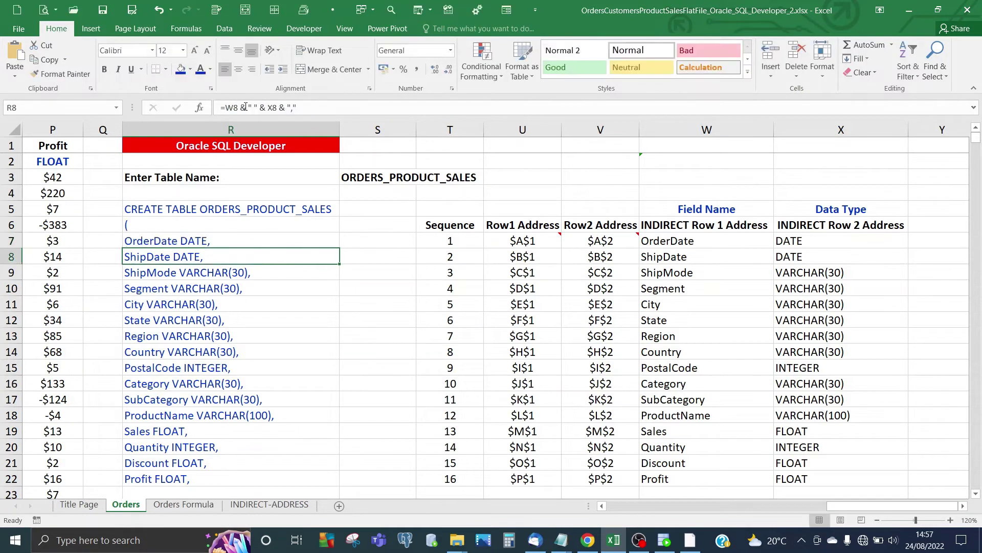
# Fill the combined INDIRECT formula in R7 down through R22 and check the formulas in the helper columns.
pyautogui.click(206, 240)
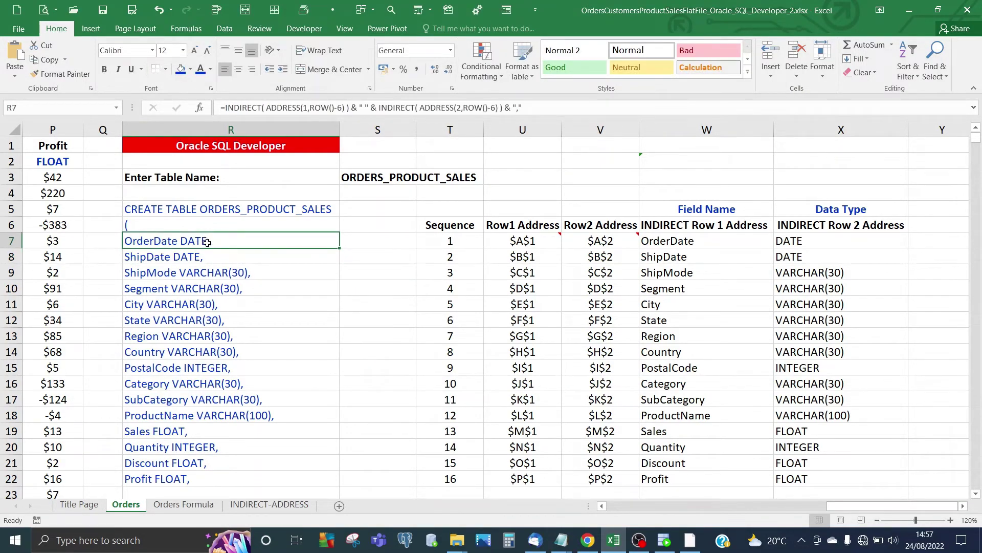
pyautogui.moveTo(338, 249); pyautogui.dragTo(318, 478)
pyautogui.click(246, 431)
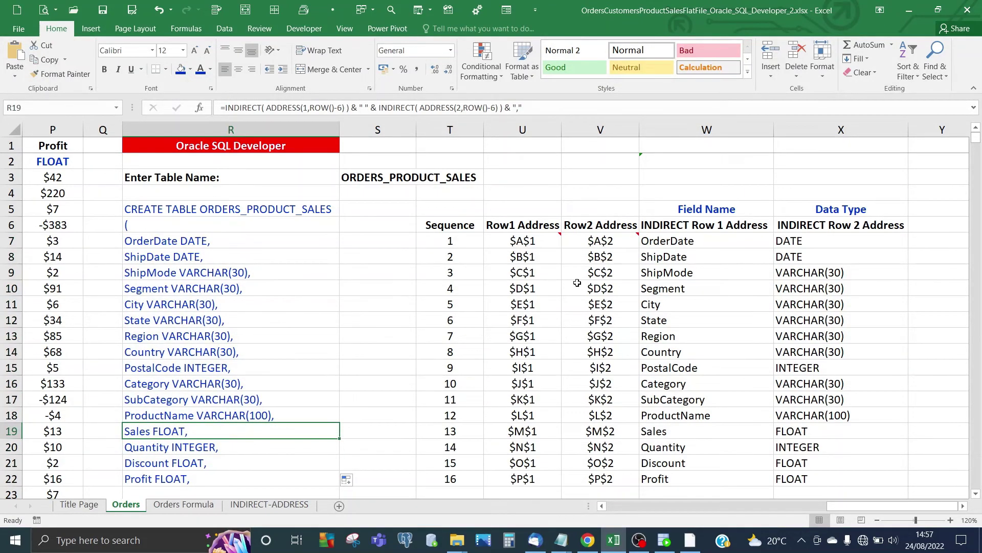
pyautogui.click(739, 239)
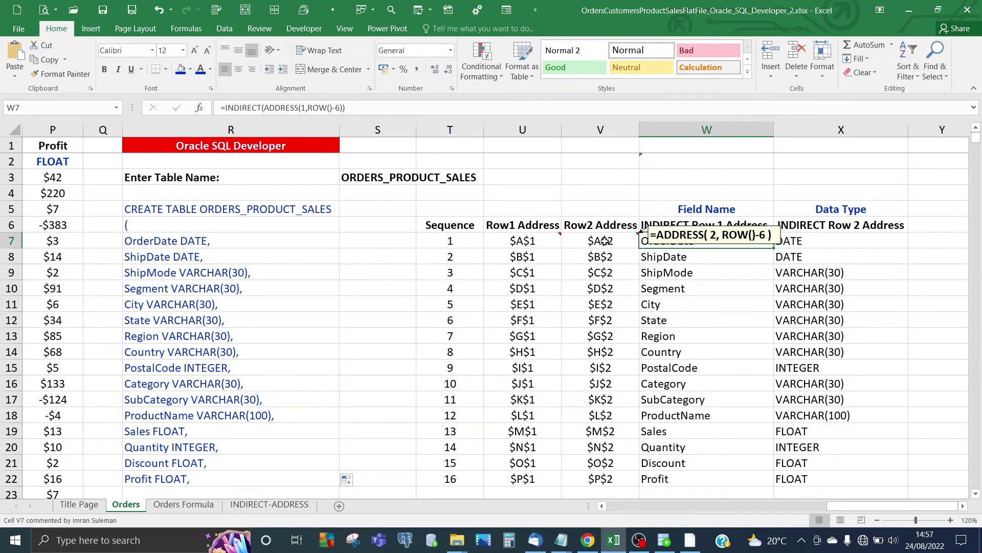
pyautogui.click(606, 242)
pyautogui.click(520, 257)
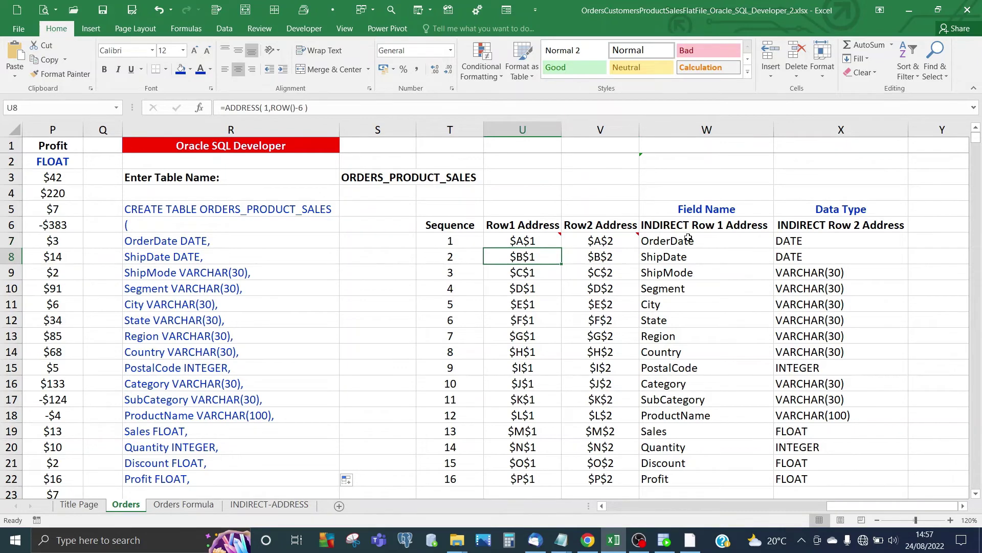
# Remove the trailing & "," from the column formula in R22 and close the statement with ); in R23.
pyautogui.click(704, 237)
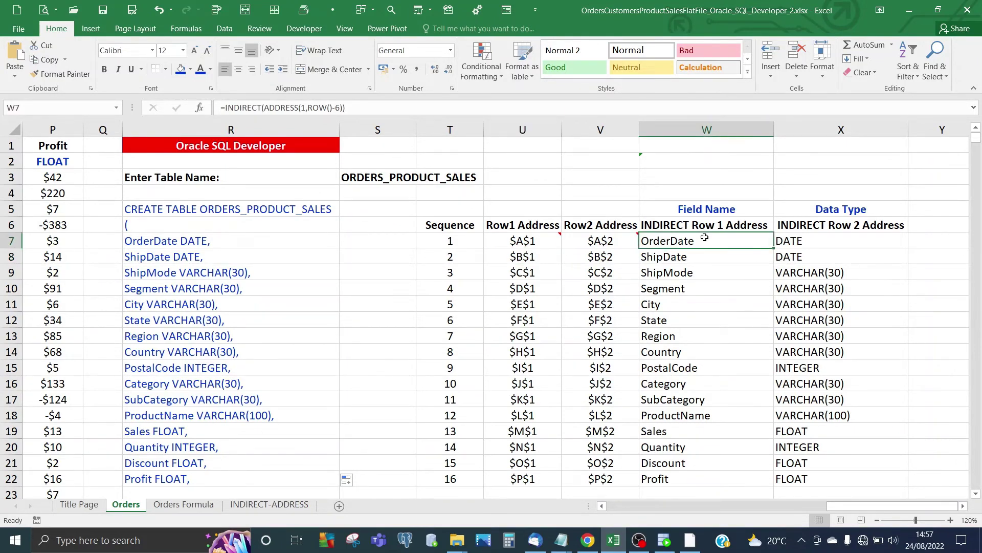
pyautogui.click(216, 239)
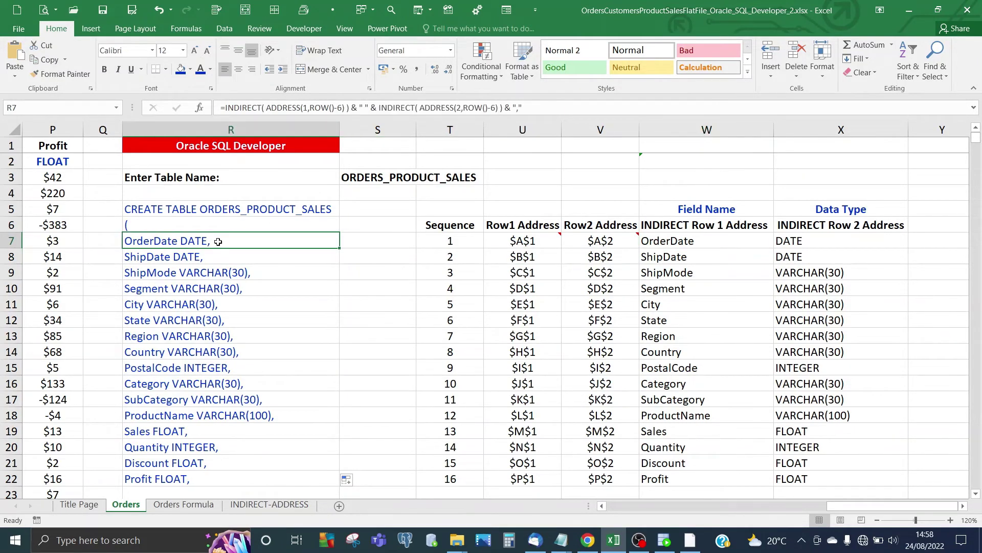
pyautogui.click(167, 477)
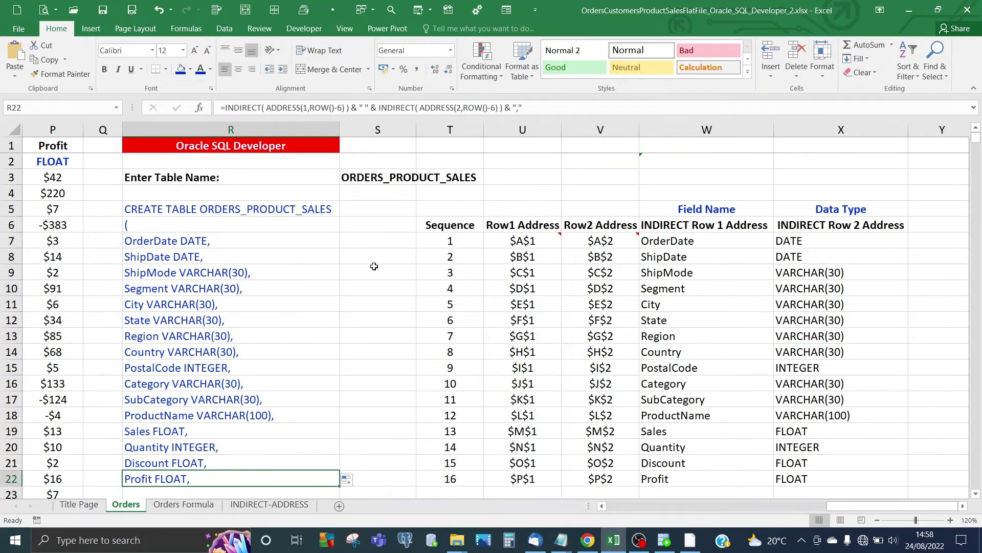
pyautogui.click(536, 107)
pyautogui.press('BackSpace')
pyautogui.press('BackSpace')
pyautogui.press('BackSpace')
pyautogui.press('BackSpace')
pyautogui.press('BackSpace')
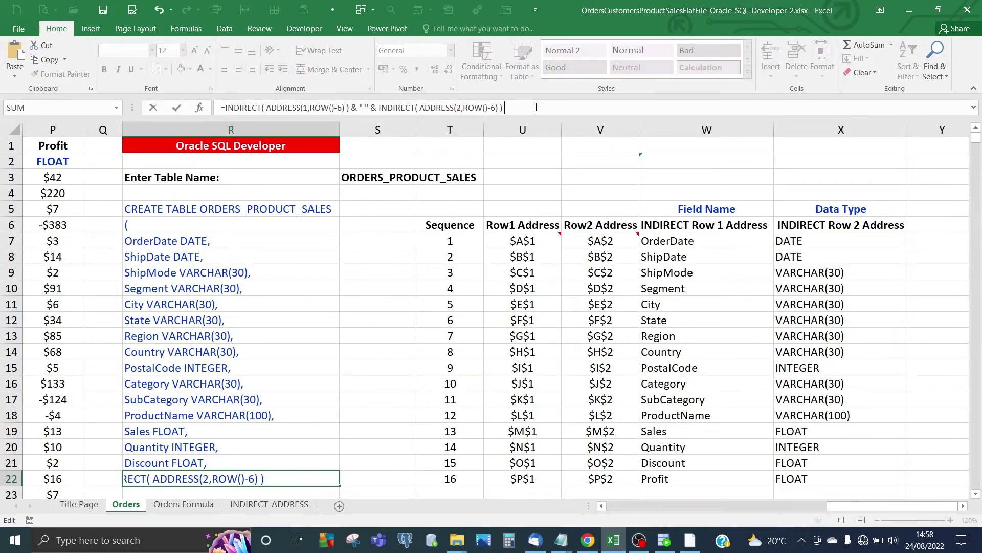
pyautogui.press('Return')
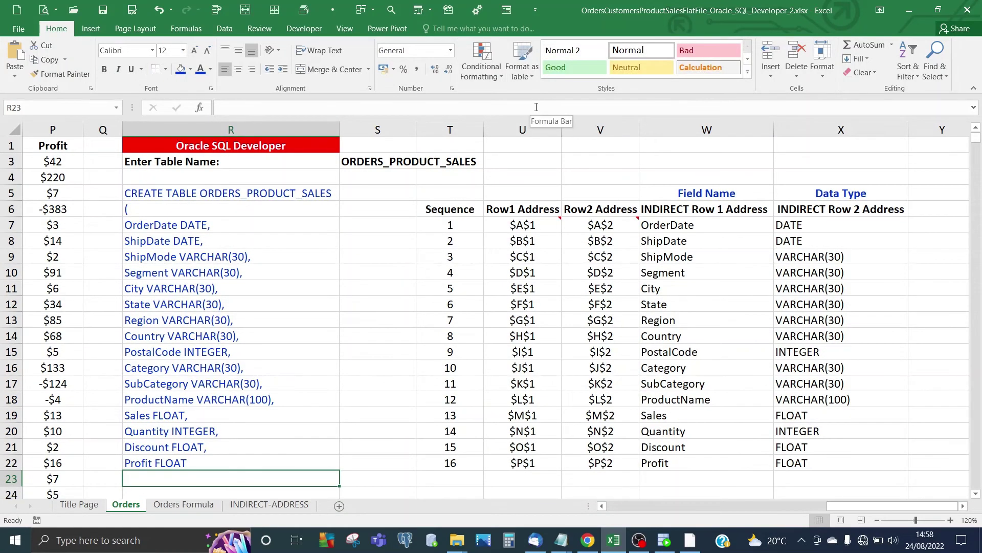
pyautogui.write(');')
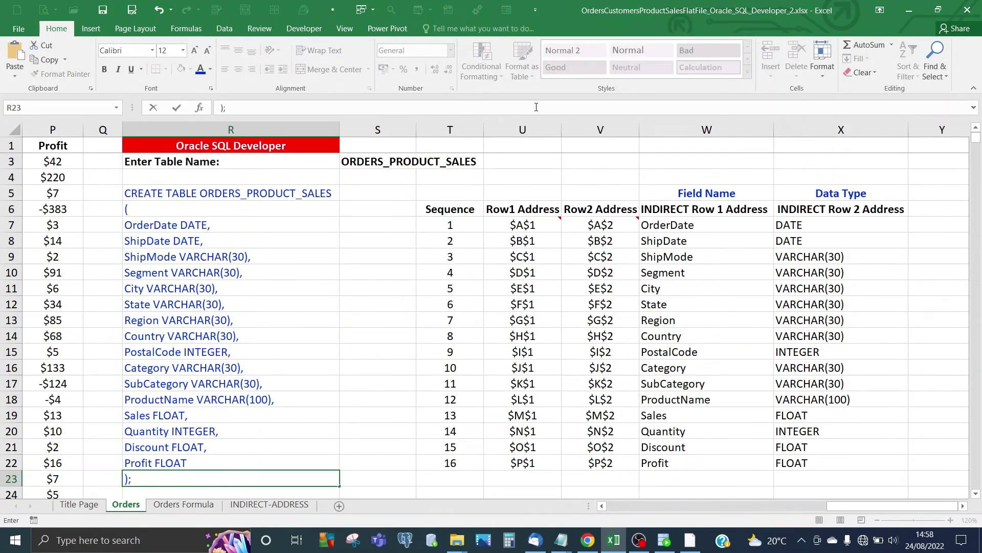
pyautogui.press('Return')
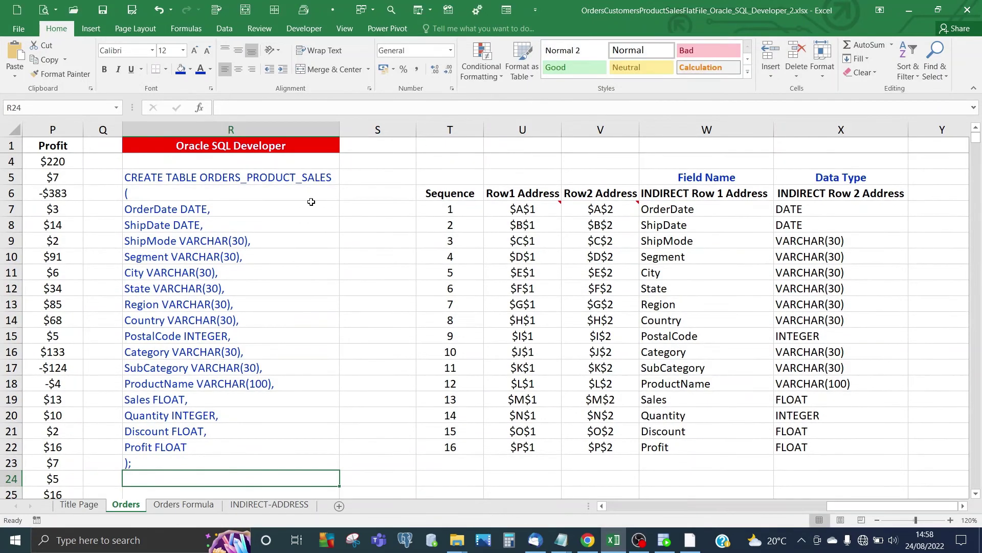
# Copy the CREATE TABLE statement in R5:R23 into the Connection2 worksheet of Oracle SQL Developer and run it.
pyautogui.click(261, 247)
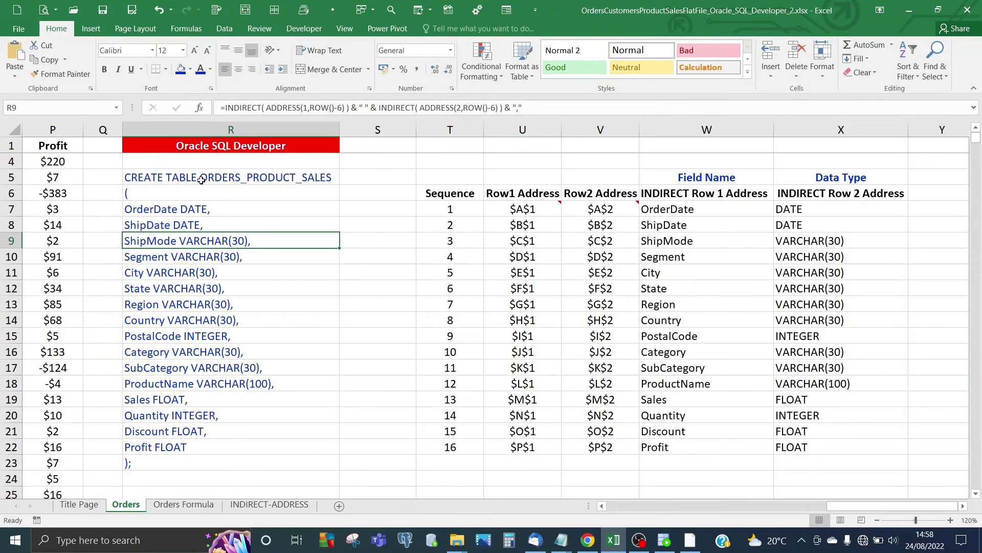
pyautogui.moveTo(196, 178); pyautogui.dragTo(198, 460)
pyautogui.hotkey('ctrl', 'c')
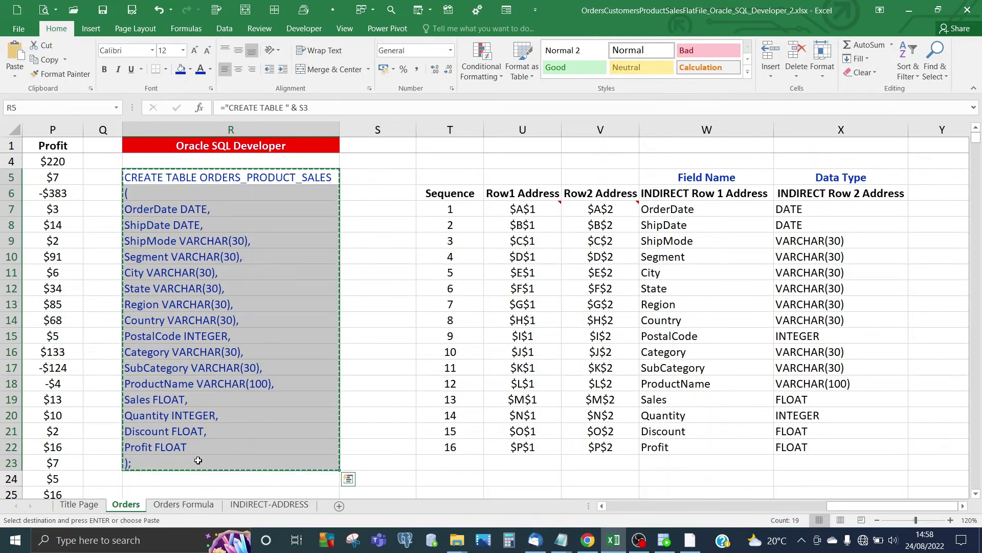
pyautogui.click(664, 539)
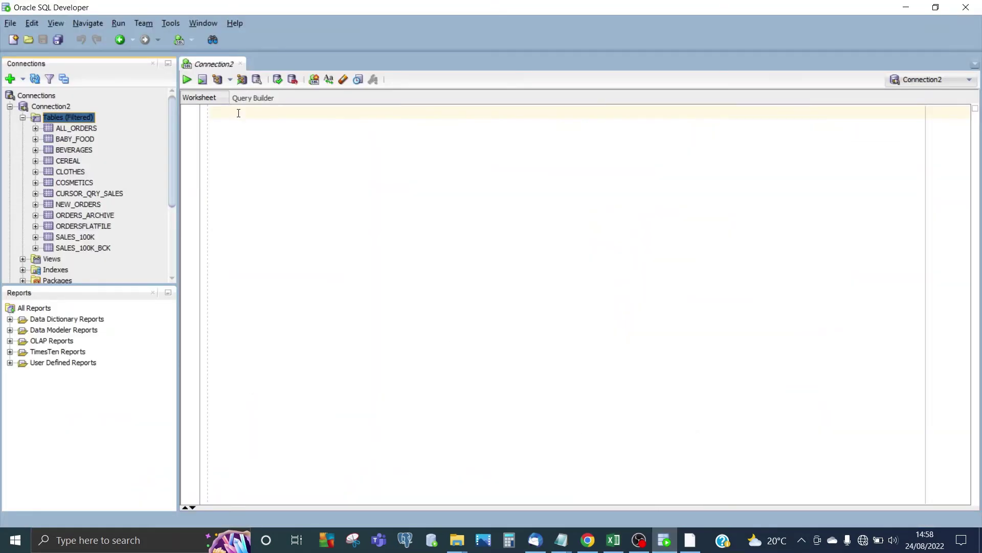
pyautogui.click(237, 111)
pyautogui.hotkey('ctrl', 'v')
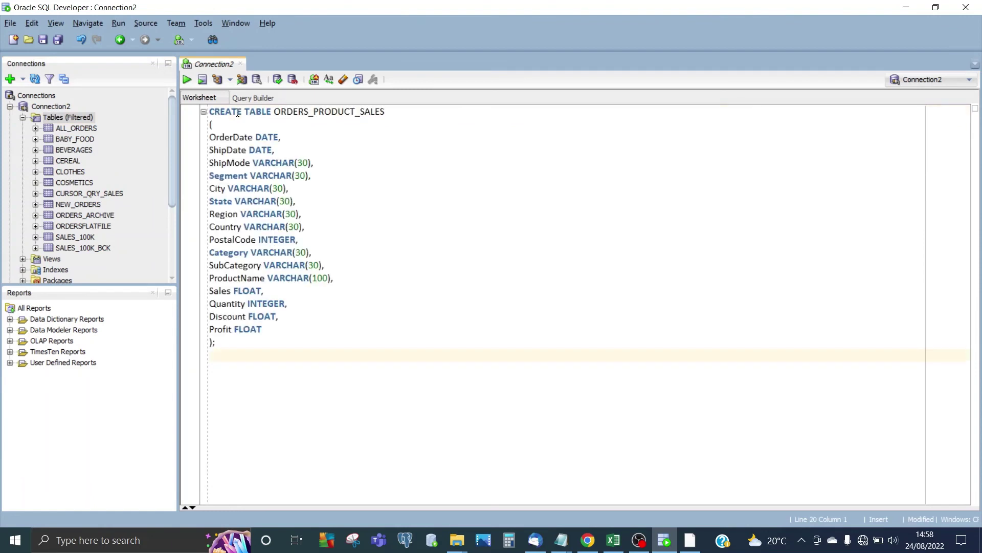
pyautogui.click(266, 177)
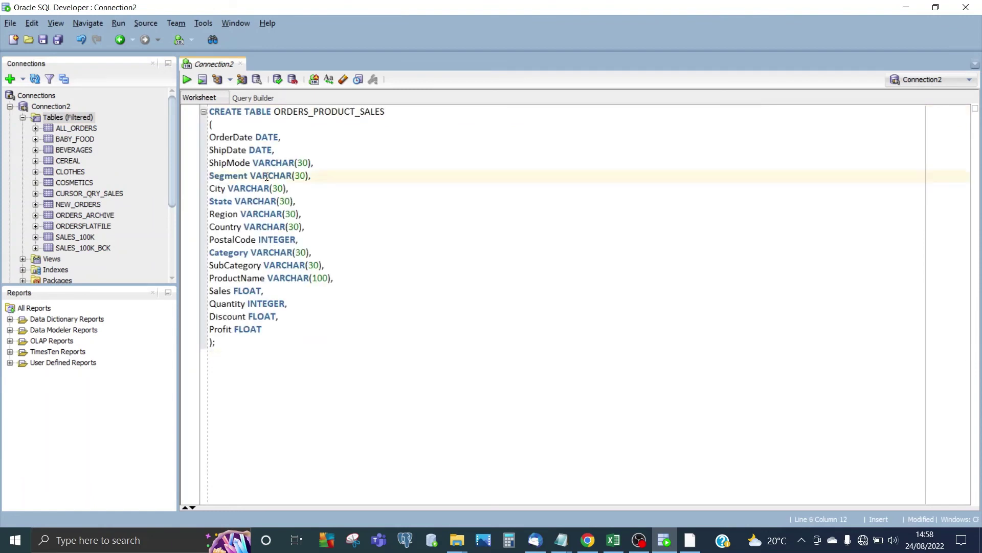
pyautogui.click(187, 80)
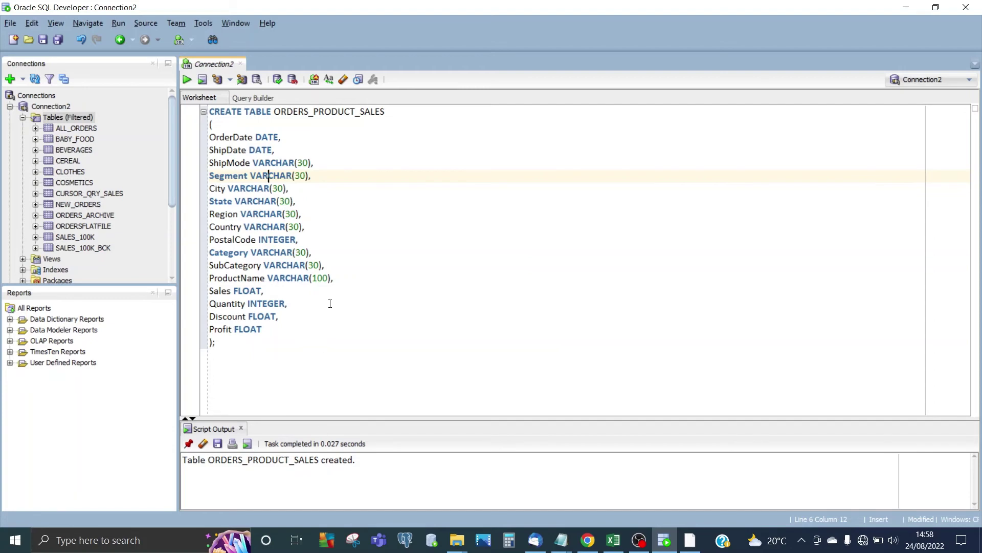
# Refresh the connection's table list and open ORDERS_PRODUCT_SALES to examine its column names and data types.
pyautogui.rightClick(58, 120)
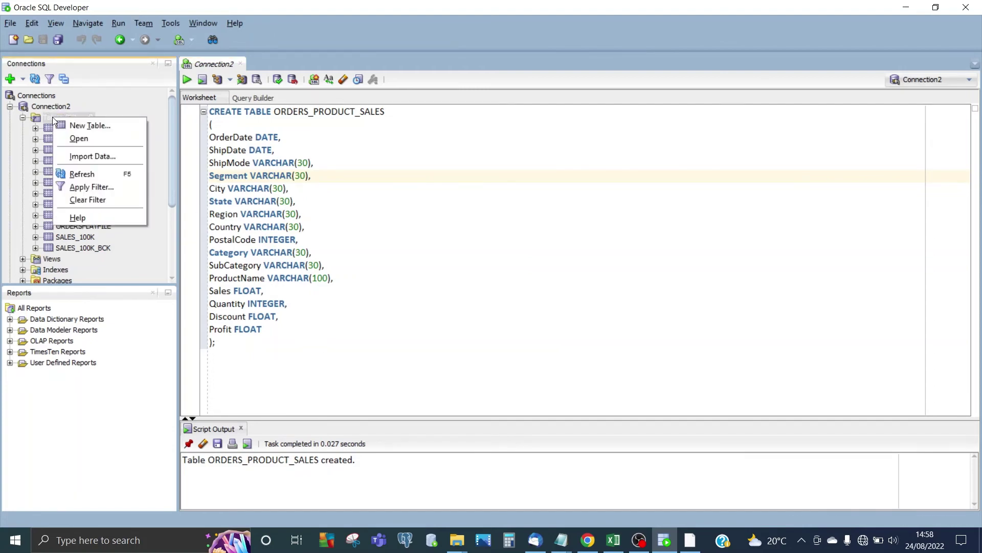
pyautogui.click(84, 175)
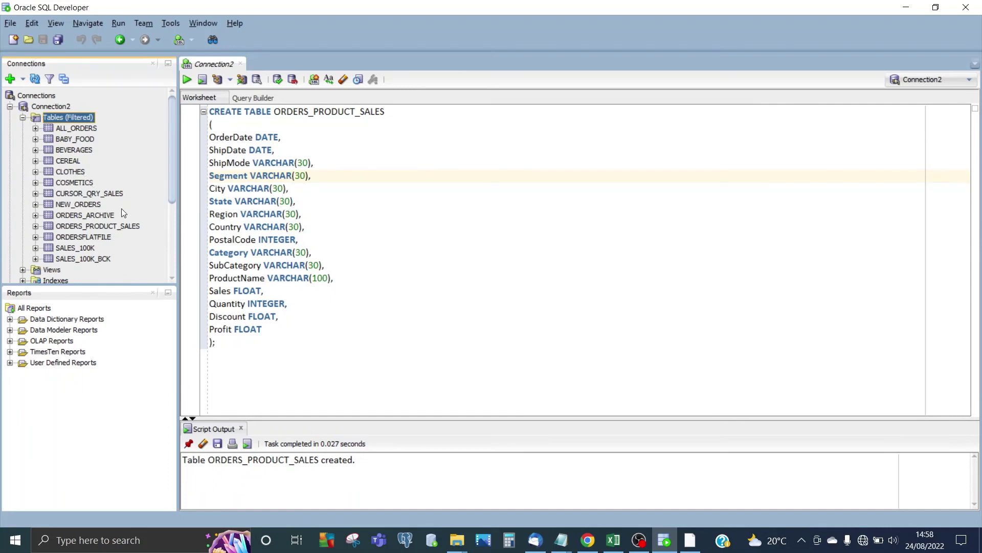
pyautogui.doubleClick(75, 226)
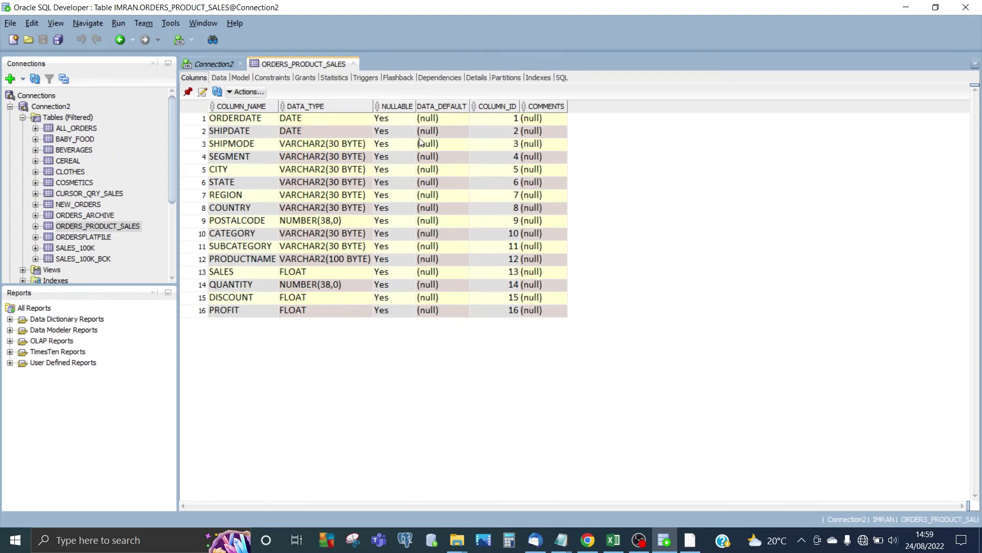
# Add the query SELECT * FROM ORDERS_PRODUCT_SALES; below the CREATE TABLE statement in the Connection2 worksheet and run only that query.
pyautogui.click(221, 67)
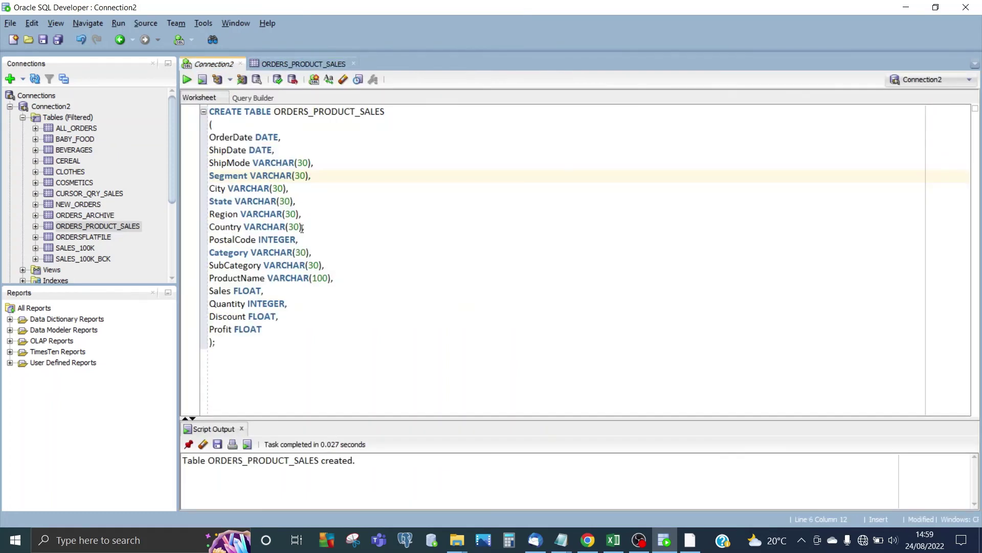
pyautogui.click(285, 366)
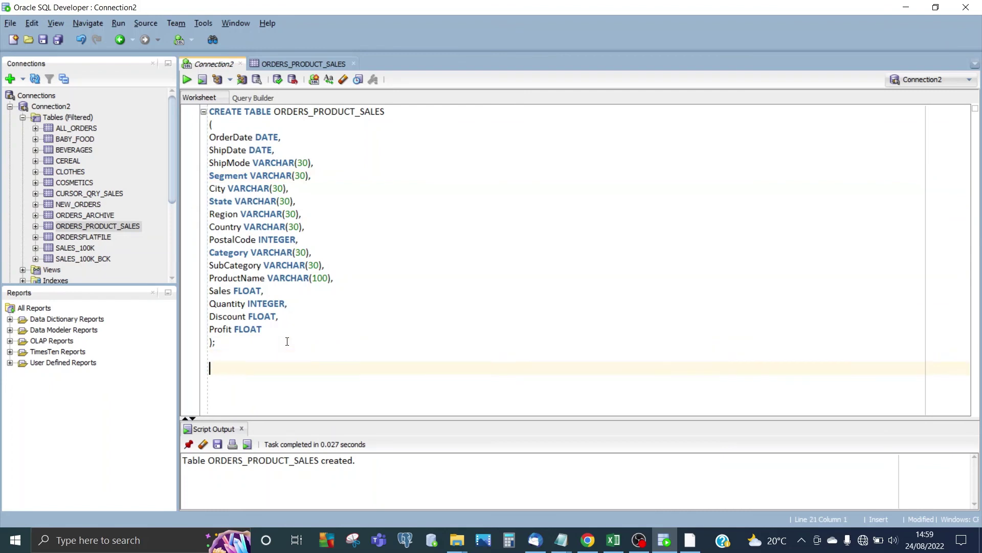
pyautogui.doubleClick(294, 111)
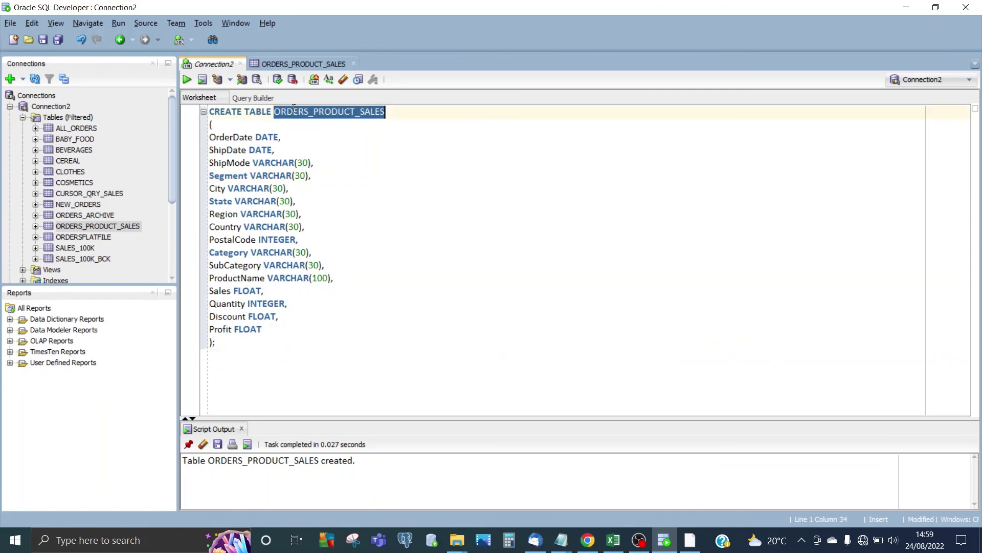
pyautogui.click(245, 367)
pyautogui.write('SELE')
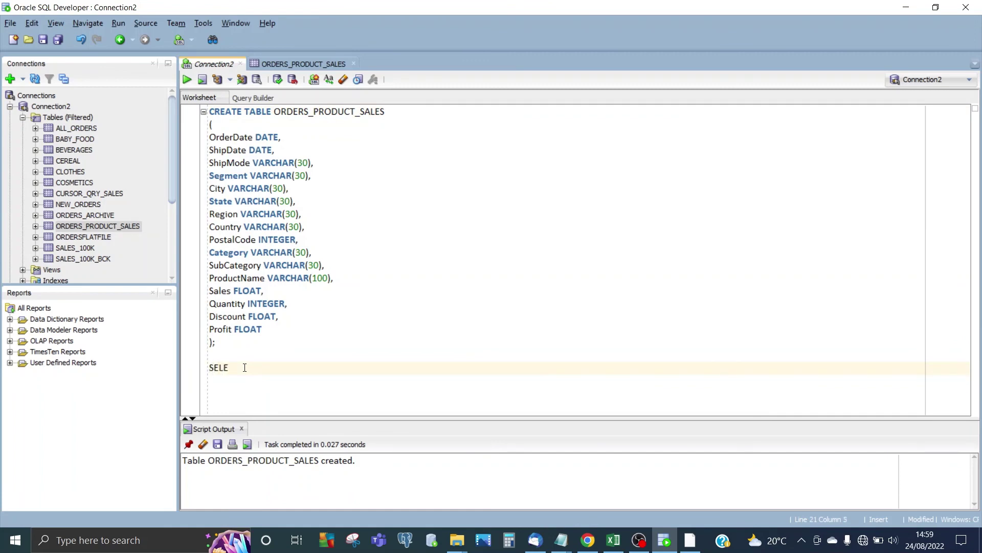
pyautogui.write('CT * FROM')
pyautogui.hotkey('ctrl', 'v')
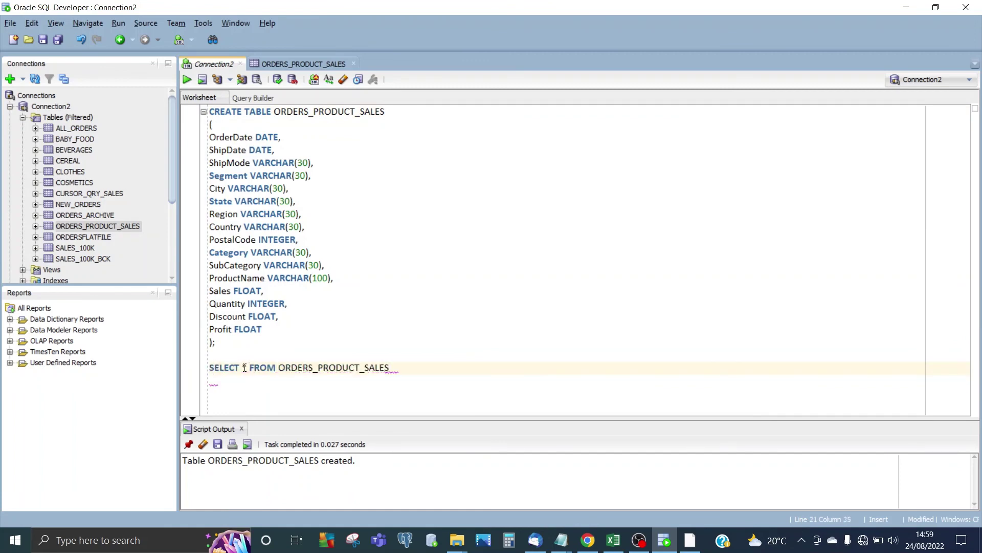
pyautogui.write(';')
pyautogui.moveTo(392, 368); pyautogui.dragTo(210, 369)
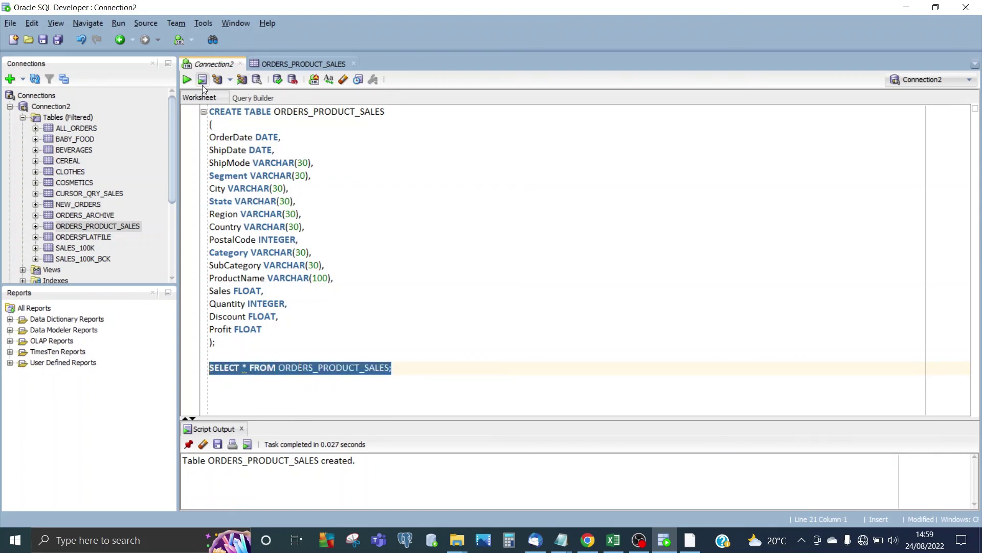
pyautogui.click(188, 79)
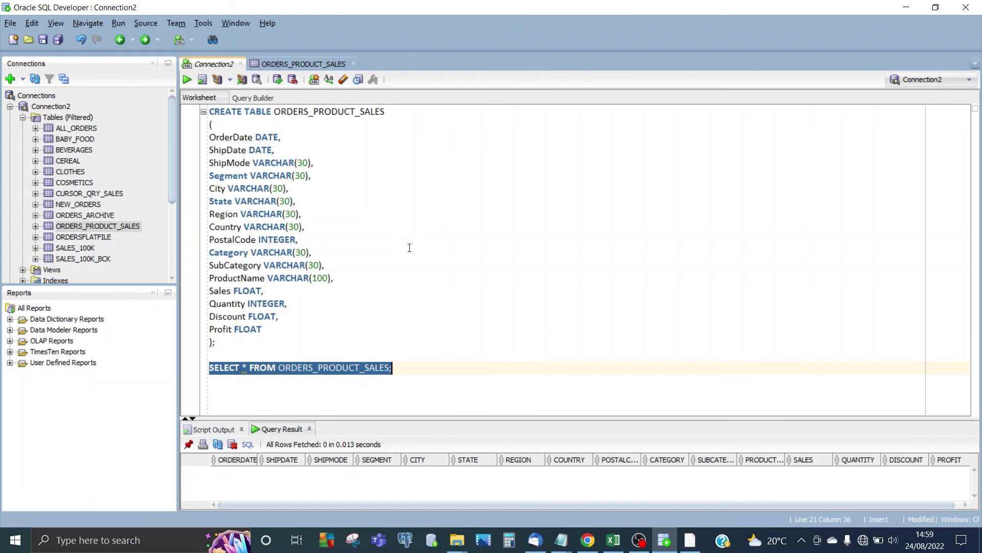